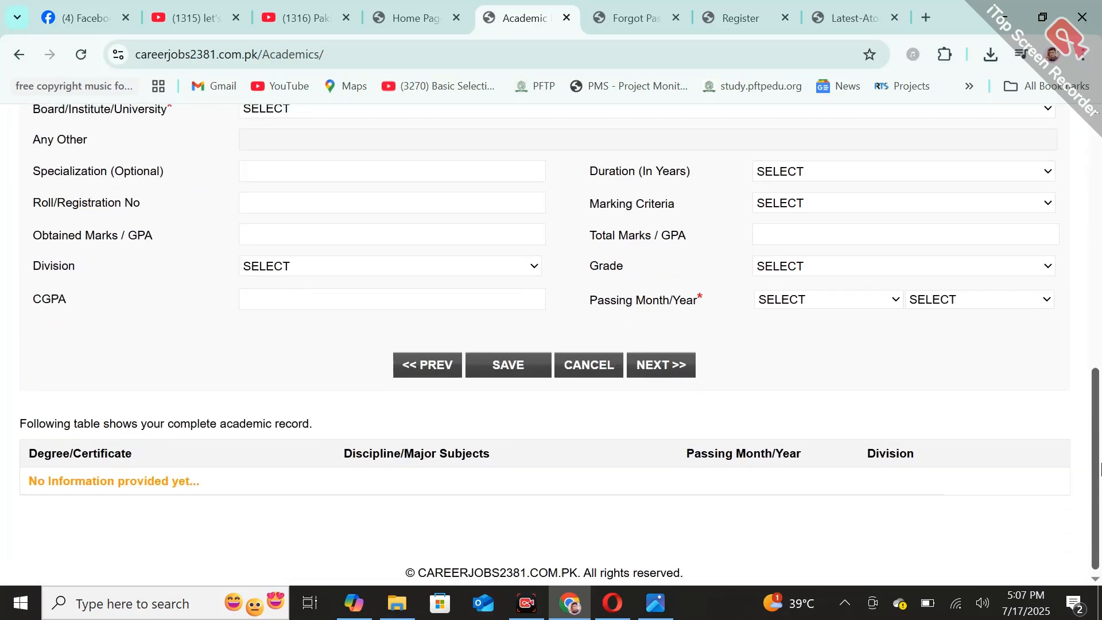
Review the Courses/Trainings and Experience sections of the resume form
scroll(393, 240, "up", 10)
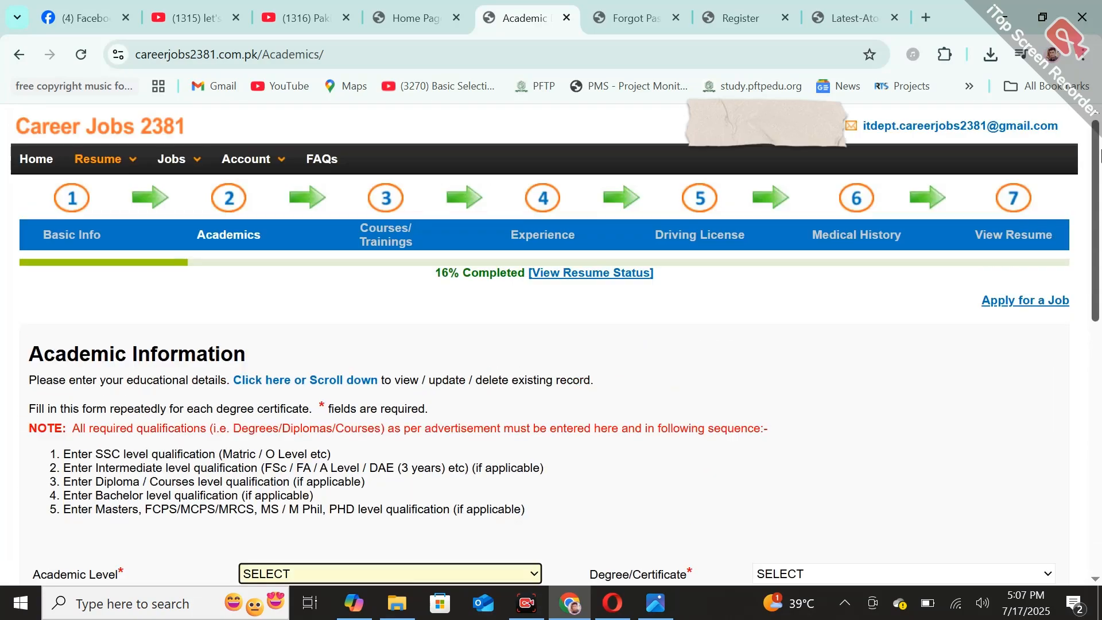
left_click(380, 225)
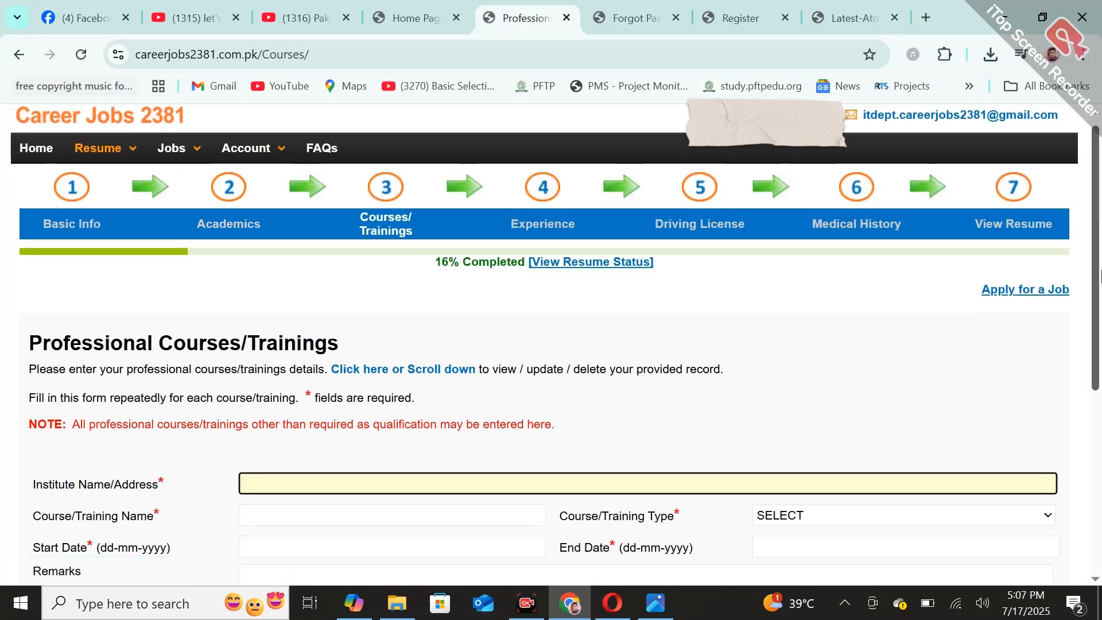
scroll(1099, 219, "down", 5)
scroll(1099, 218, "up", 5)
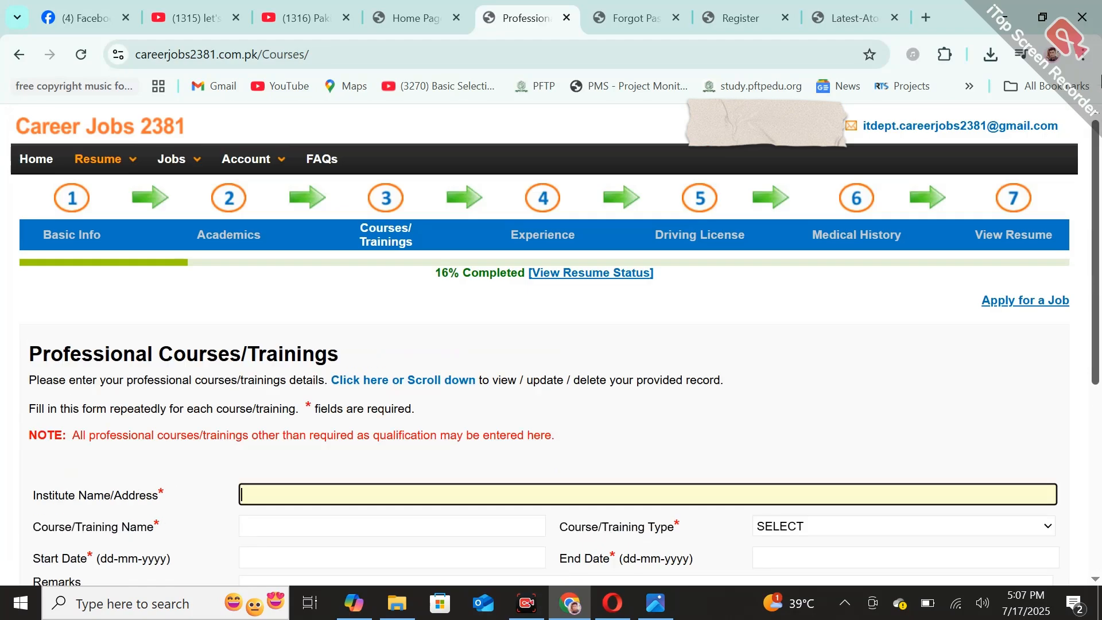
left_click(546, 215)
scroll(1097, 184, "down", 5)
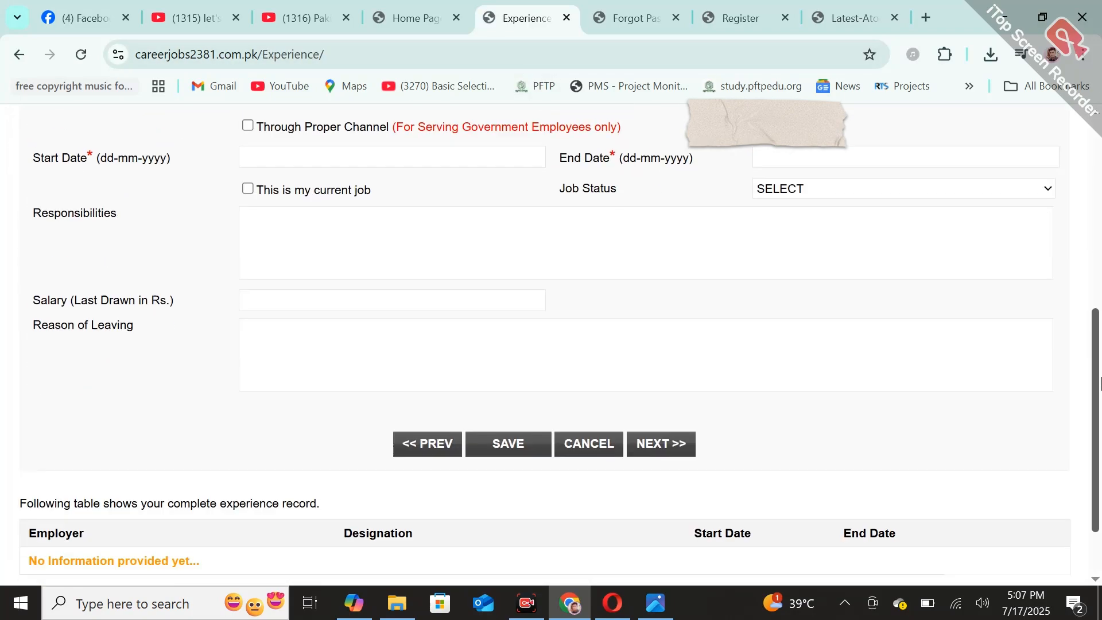
View the resume's Driving License section and open the Medical History section
scroll(1097, 184, "up", 5)
left_click(699, 200)
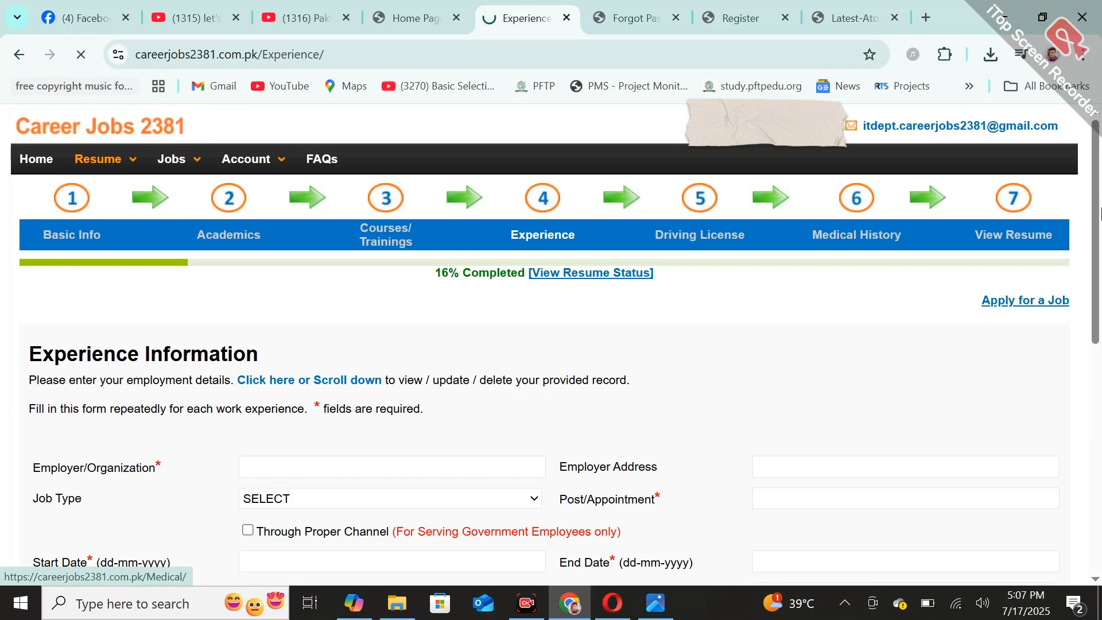
left_click_drag(1097, 224, 1101, 36)
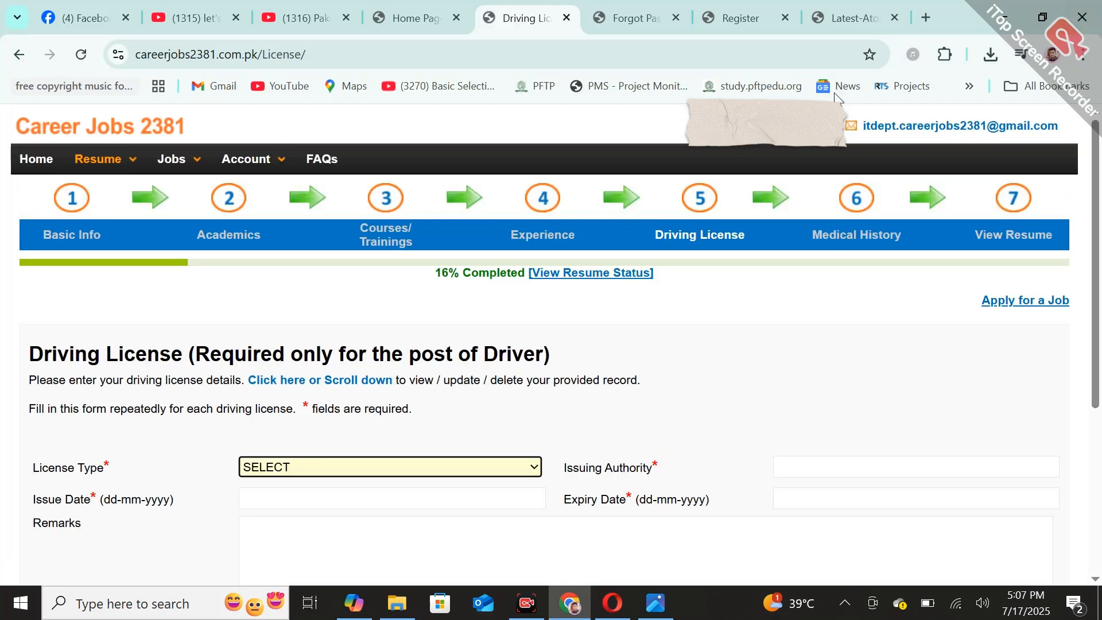
left_click(867, 220)
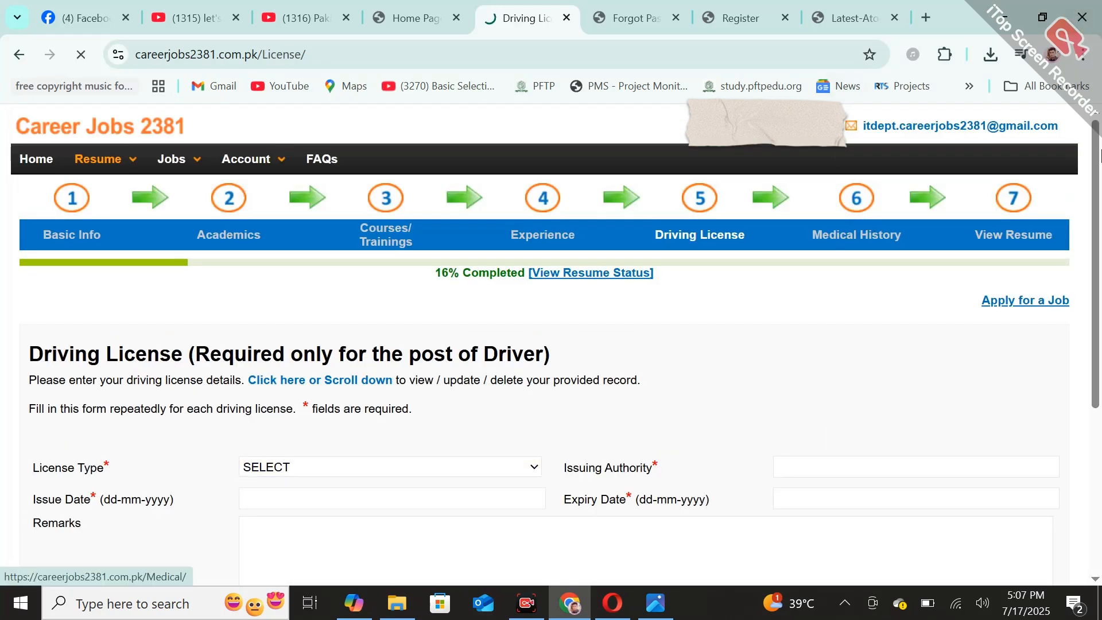
Look over the open Recover Password and Register pages and the Latest-Atomic-Energy.webp job advertisement
left_click(620, 10)
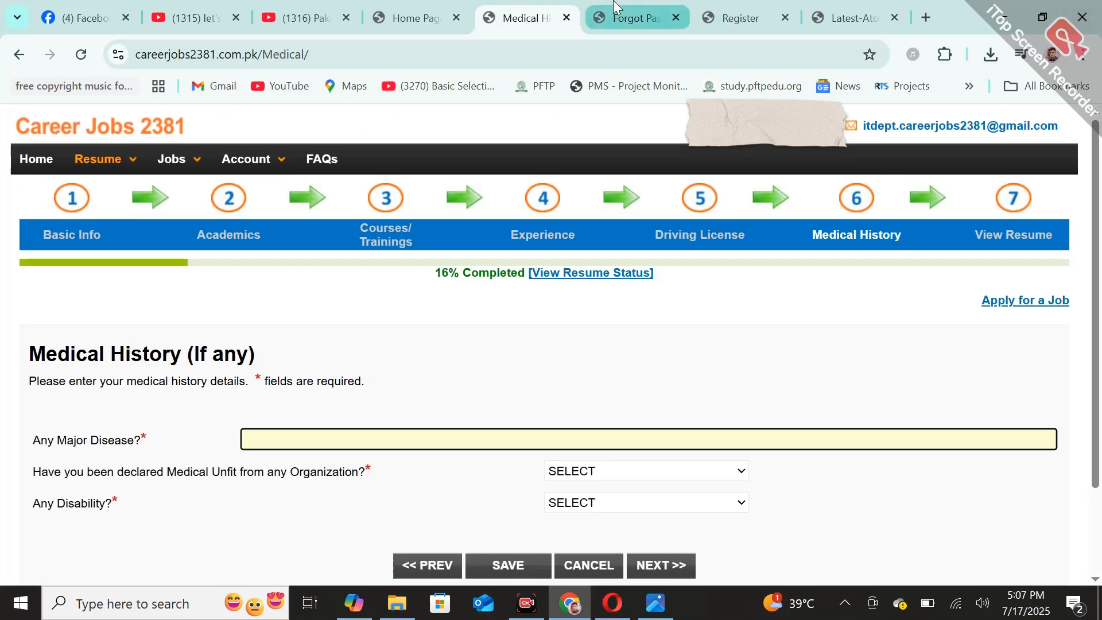
left_click(749, 8)
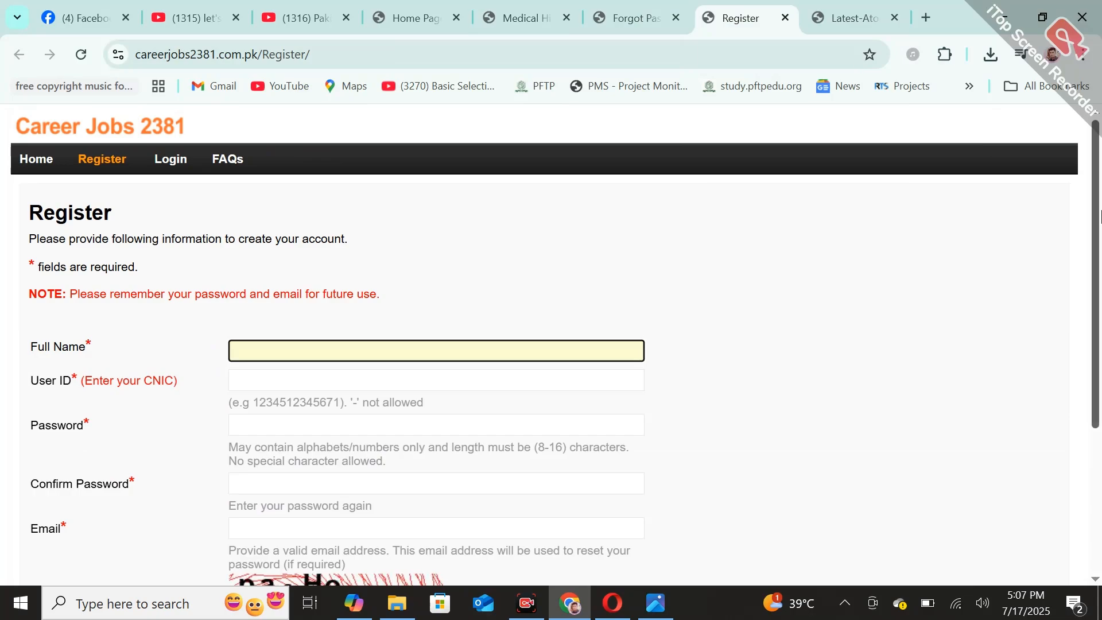
left_click_drag(1098, 166, 1101, 81)
left_click(841, 8)
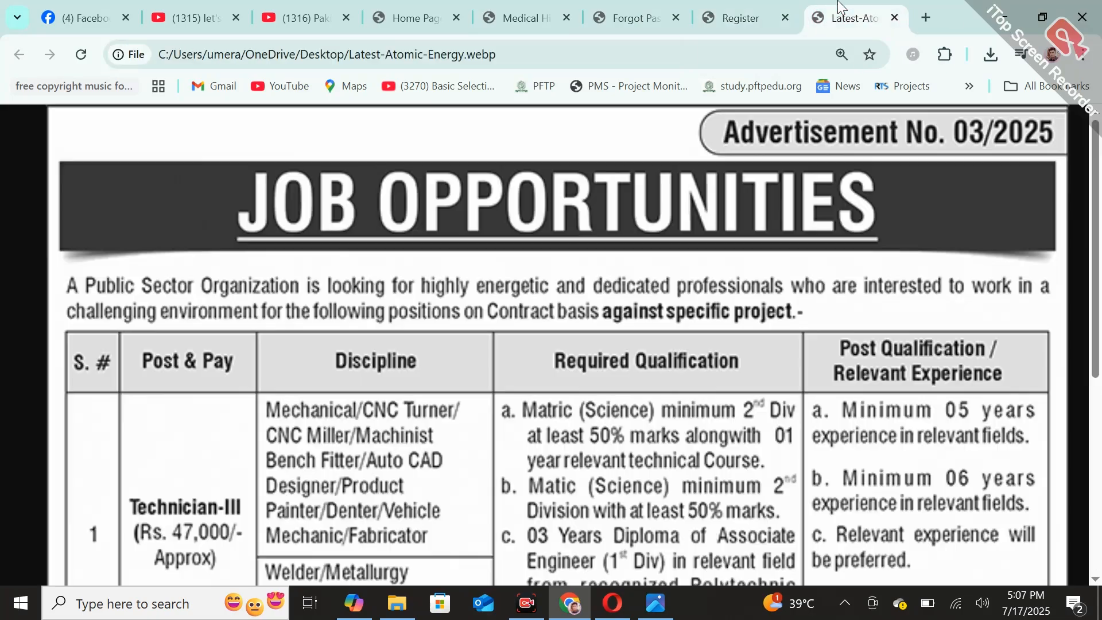
mouse_move(1093, 206)
left_mouse_down()
mouse_move(1095, 396)
mouse_move(1095, 192)
left_mouse_up()
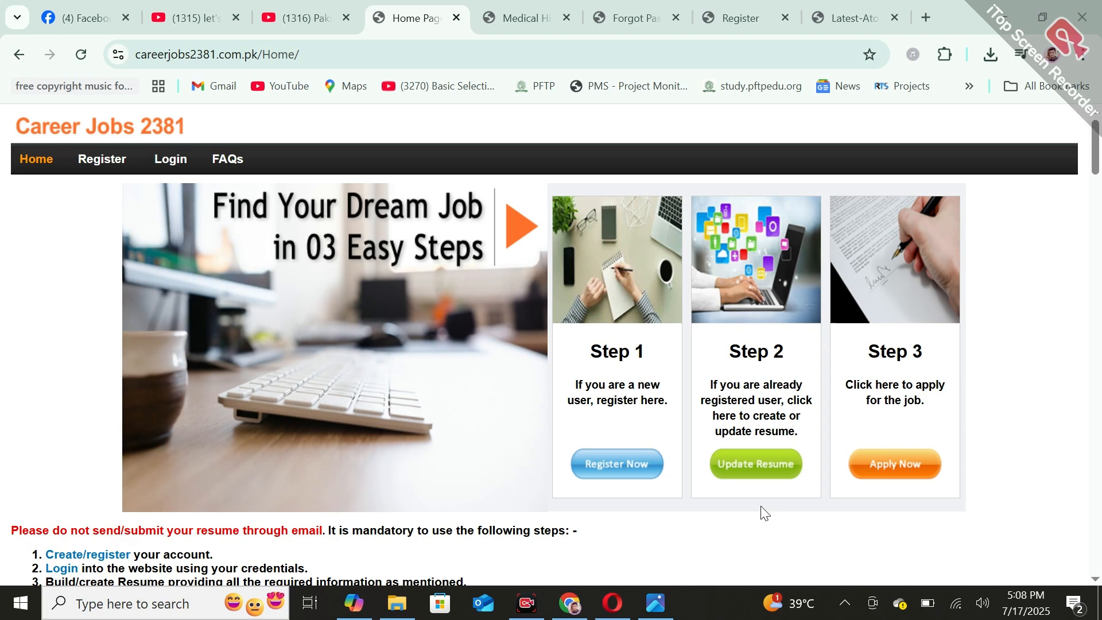
Switch to Photos to examine the WhatsApp image of the Recover Password page, and return to Chrome
left_click(655, 608)
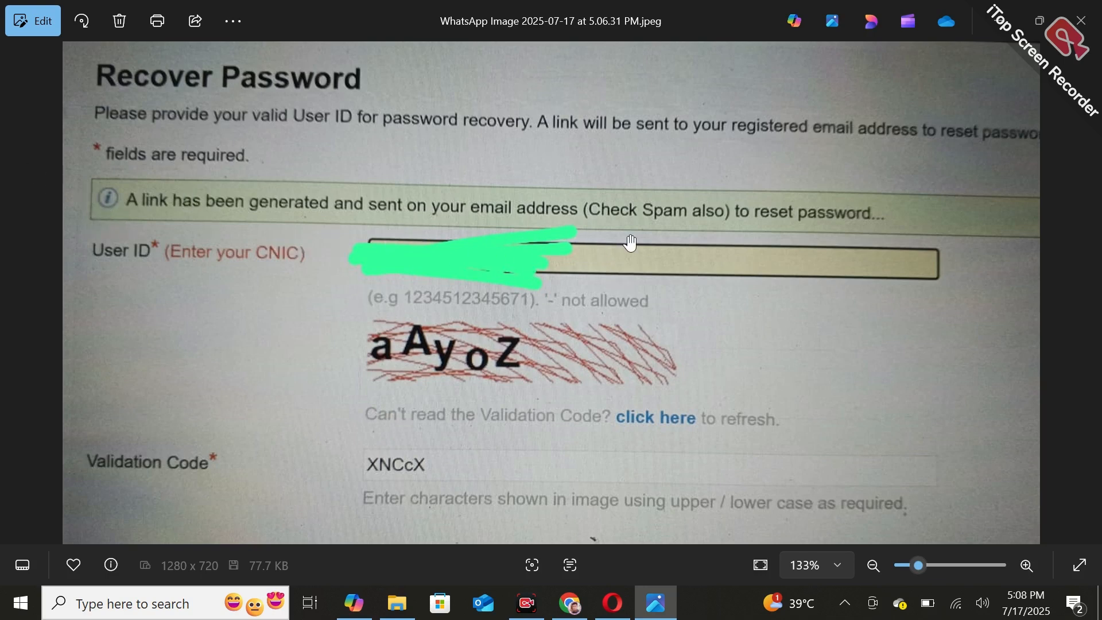
left_click(576, 595)
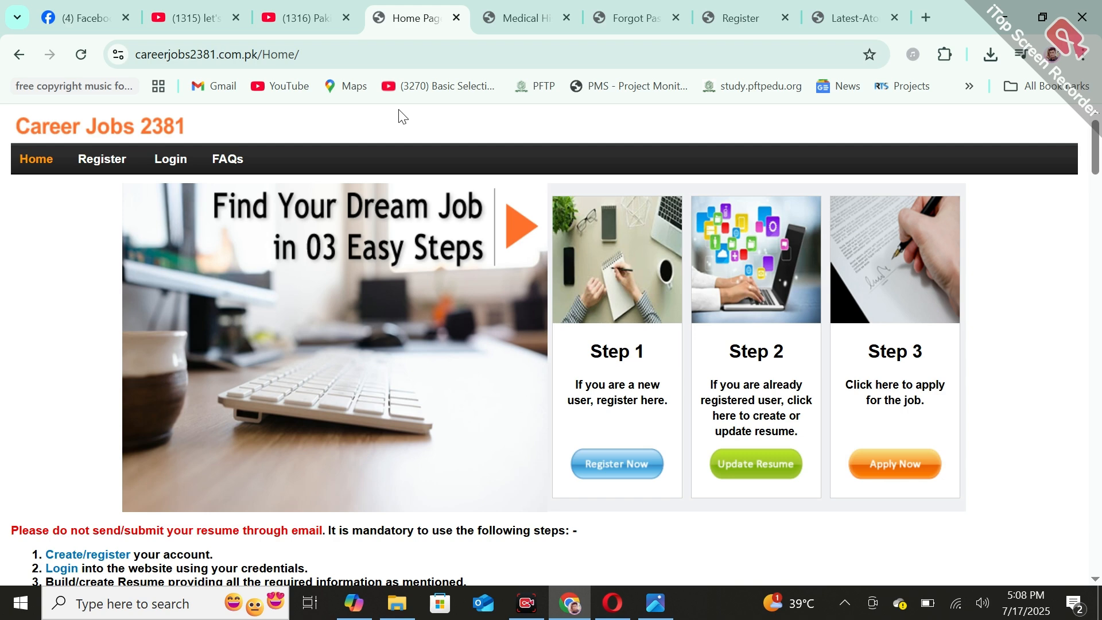
View the channel's Facebook page and revisit the atomic energy job advertisement image
left_click(91, 6)
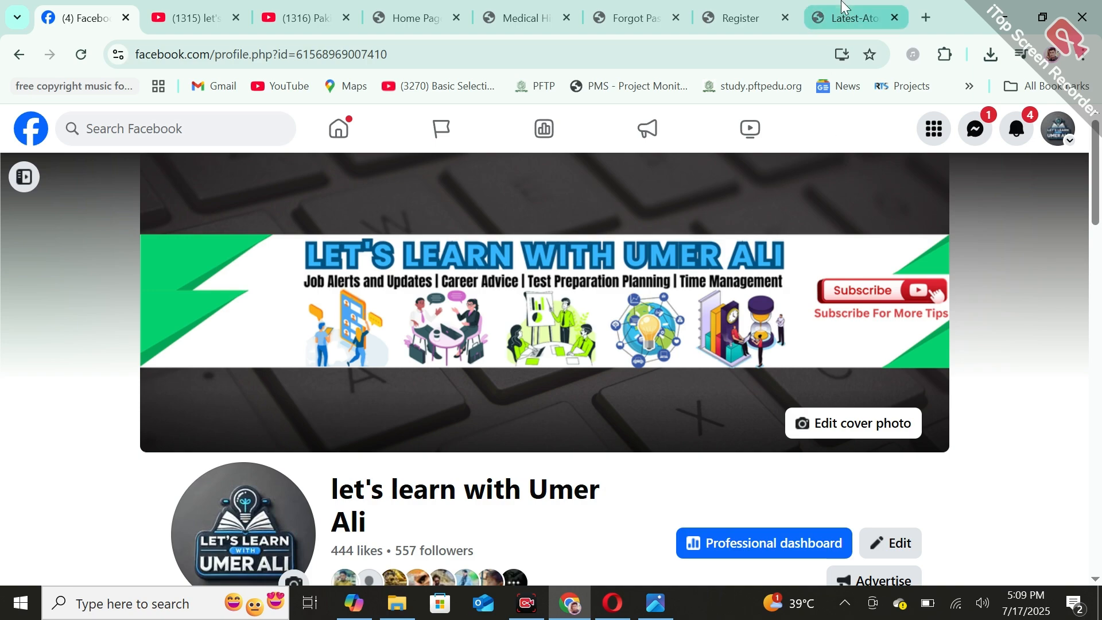
left_click(855, 17)
left_click_drag(1098, 253, 1100, 160)
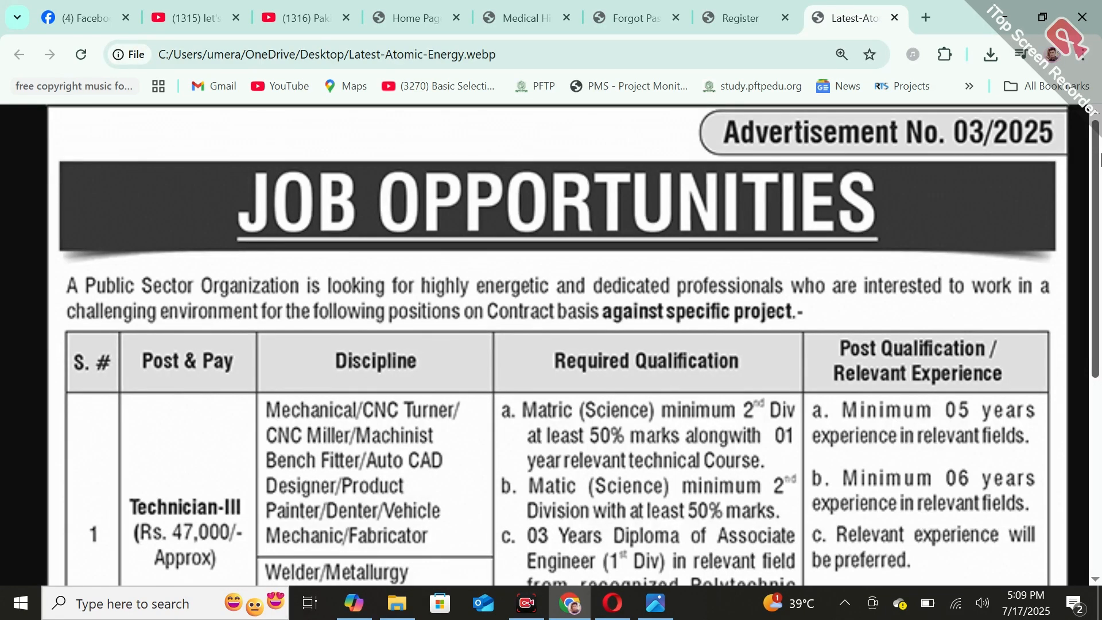
Open the resume's Basic Info section and check the already open Recover Password page
left_click(414, 3)
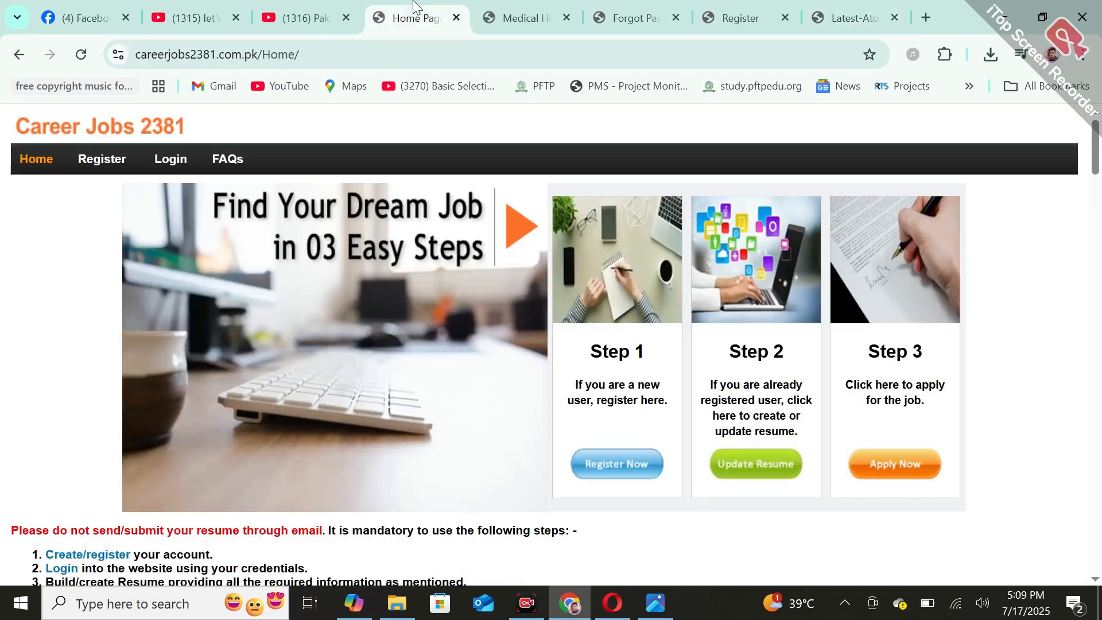
left_click(516, 17)
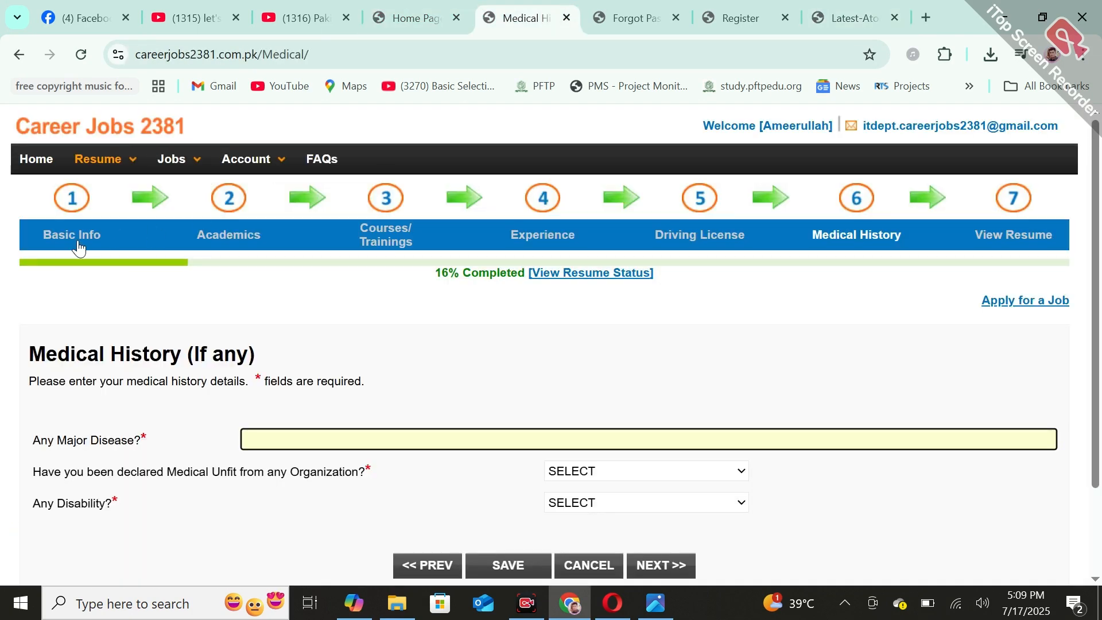
left_click(75, 200)
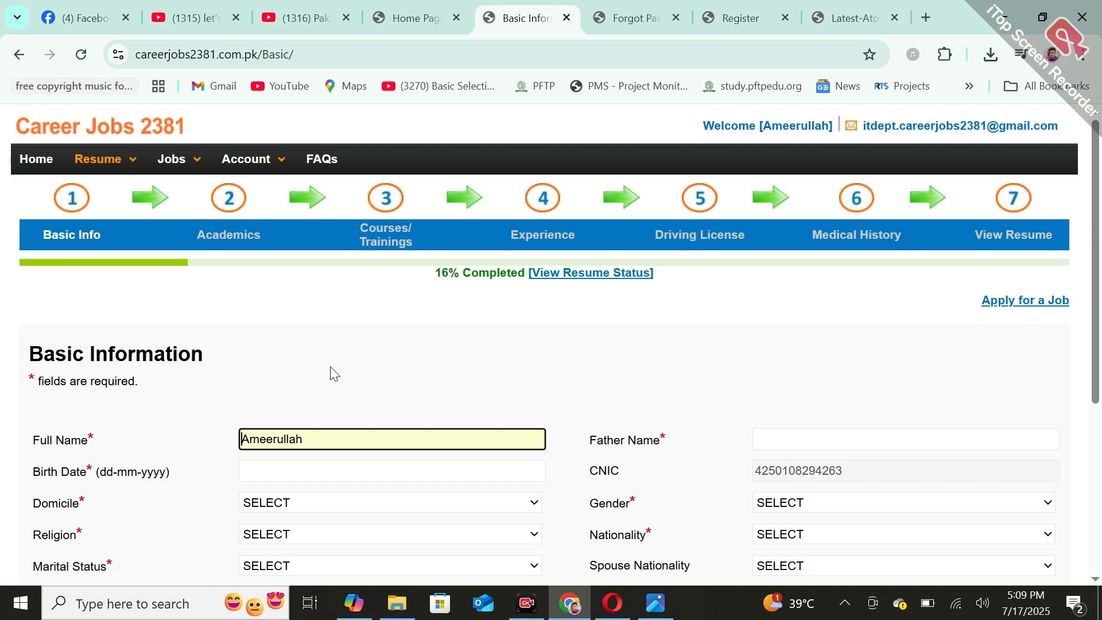
left_click(642, 7)
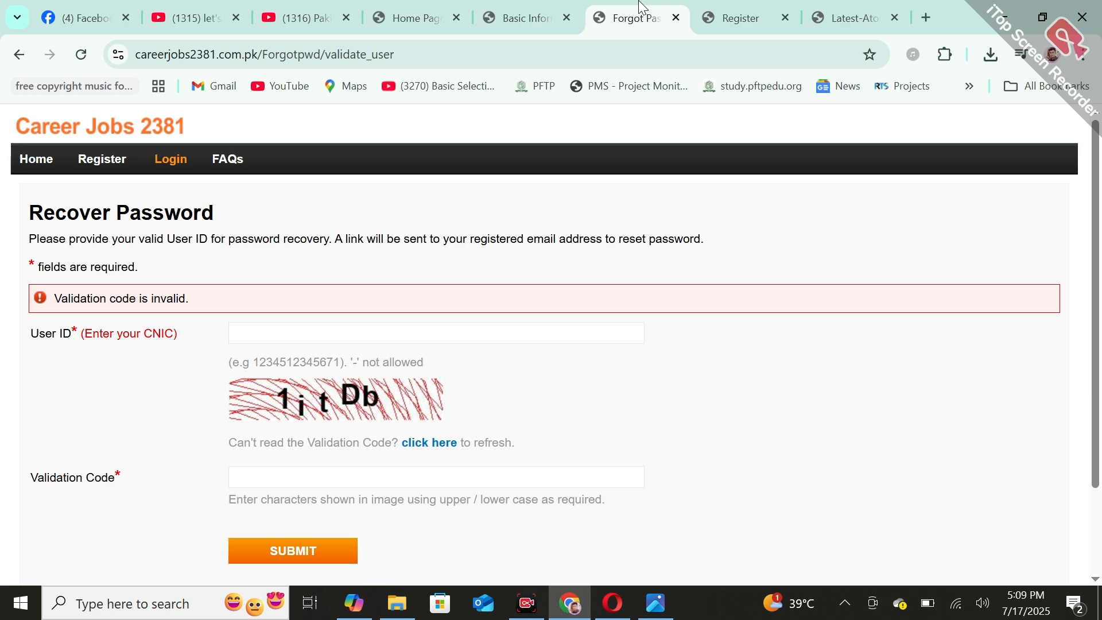
Browse the Career Opportunities list and application steps on the Career Jobs 2381 home page, checking the related YouTube video
left_click(388, 7)
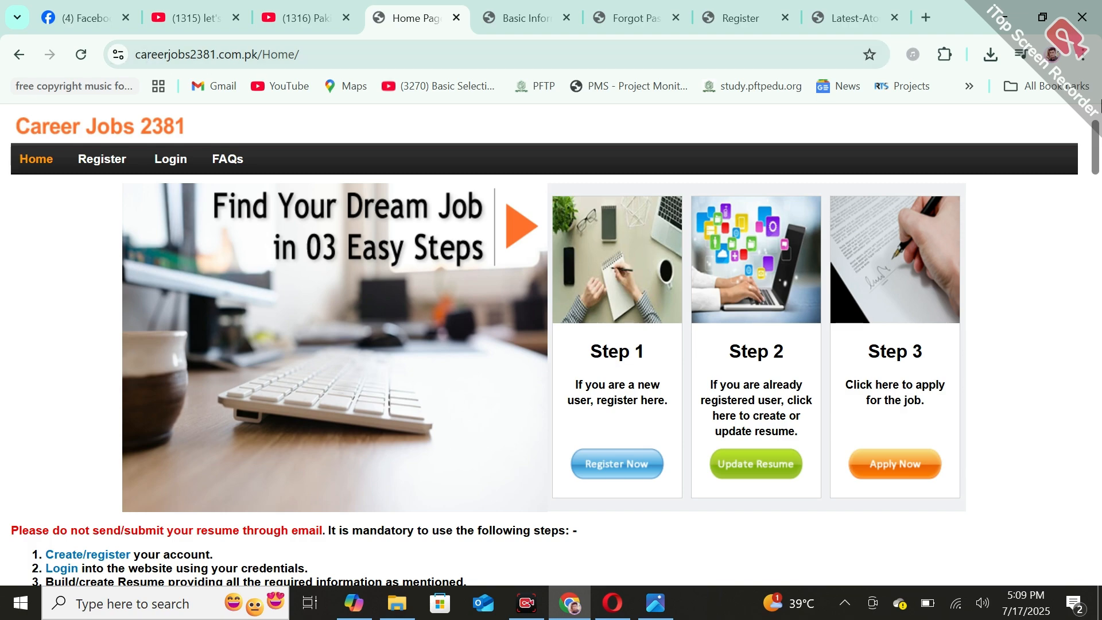
mouse_move(1098, 130)
left_mouse_down()
mouse_move(1098, 456)
mouse_move(1097, 145)
left_mouse_up()
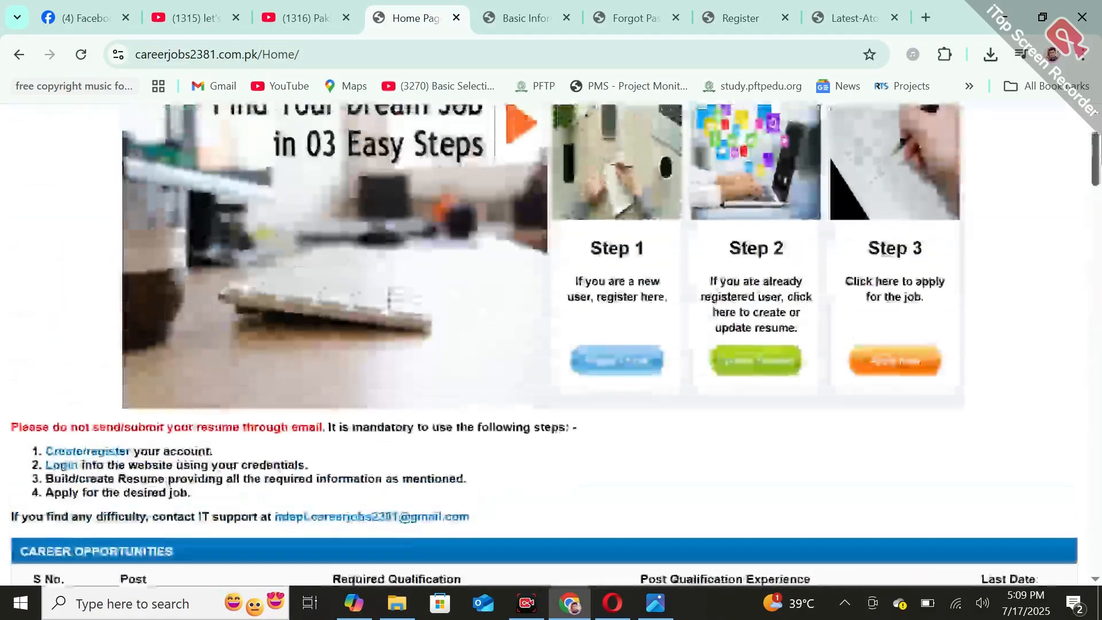
scroll(762, 234, "down", 15)
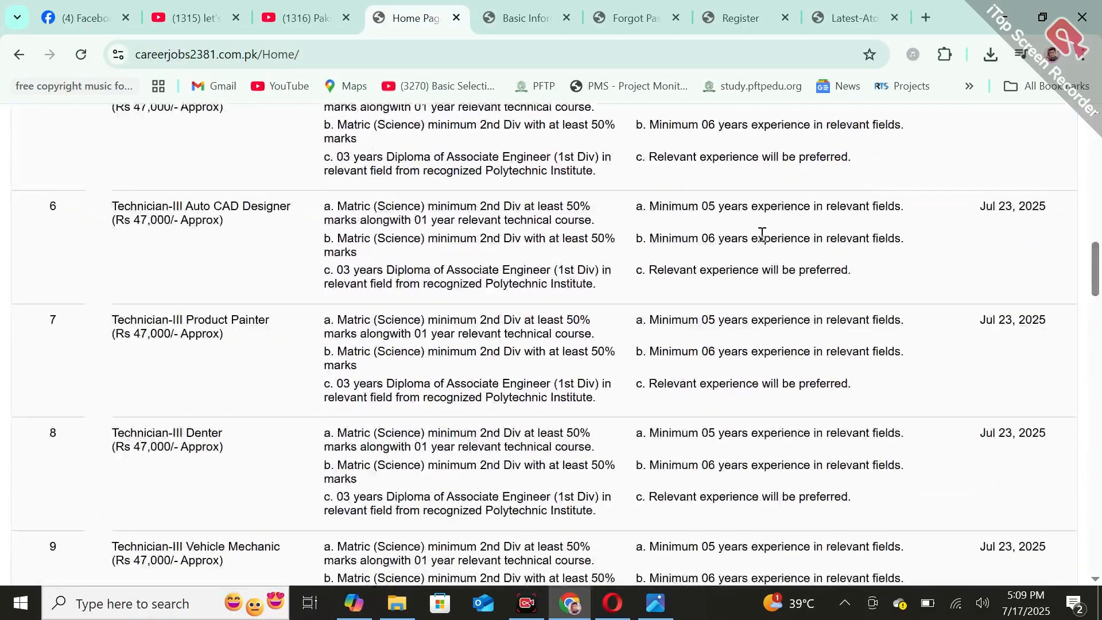
left_click(301, 10)
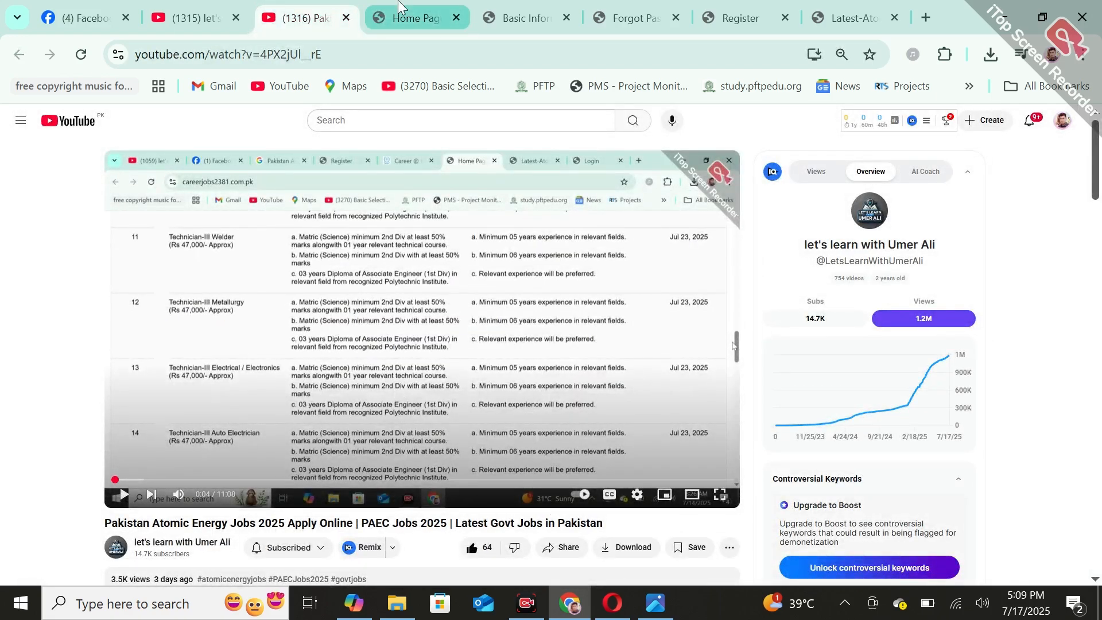
left_click(408, 18)
left_click_drag(1096, 274, 1096, 174)
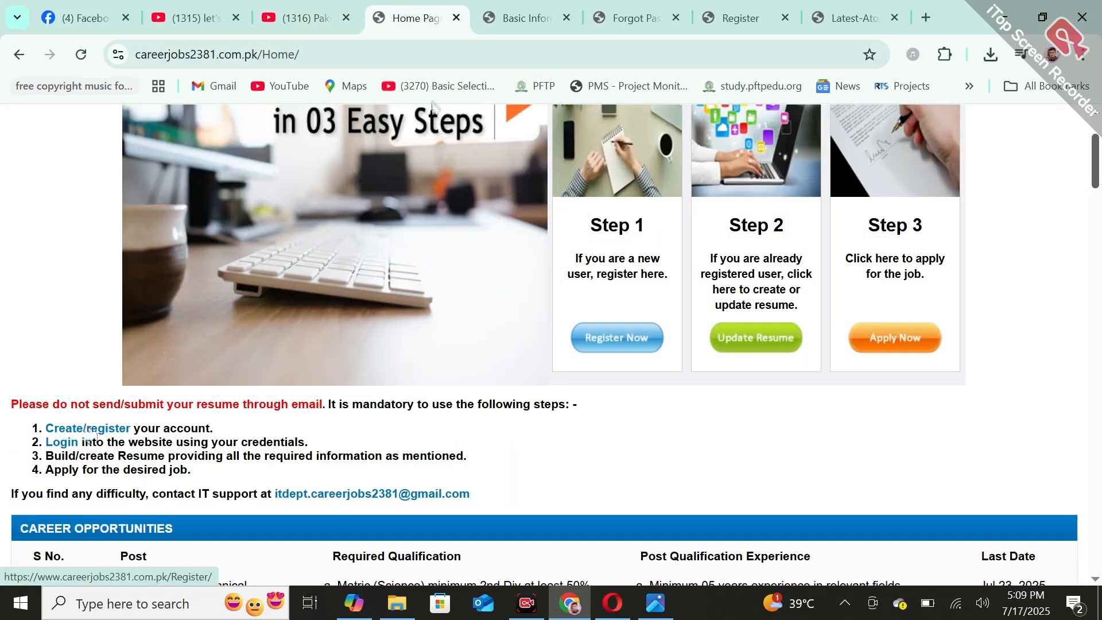
Open the account registration page from the home page and review its fields down to Create Account
left_click(92, 430)
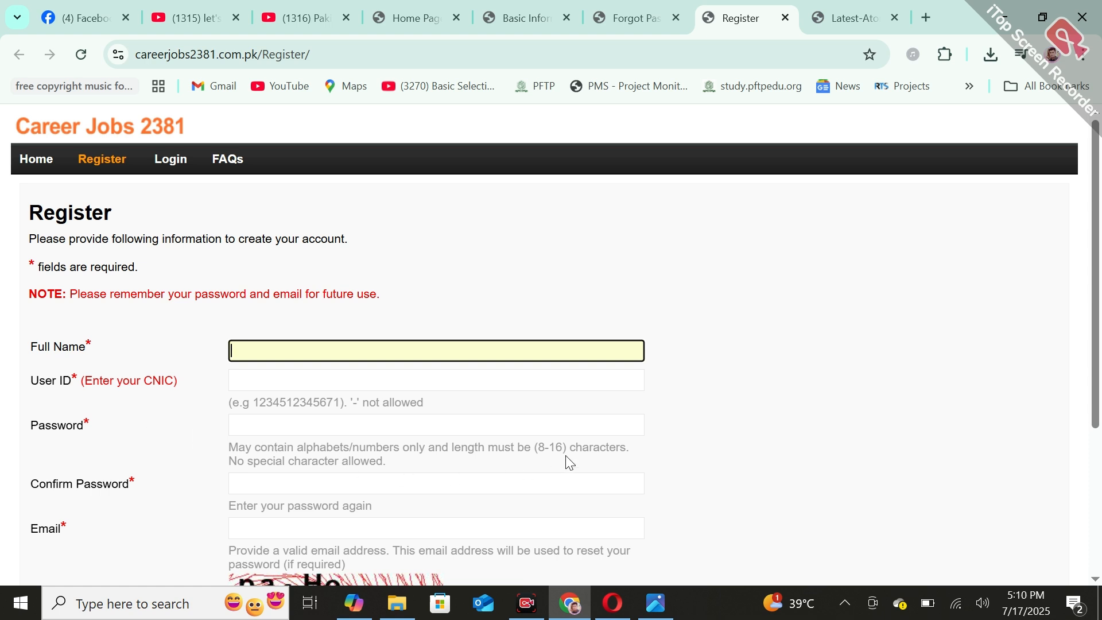
scroll(1101, 304, "down", 2)
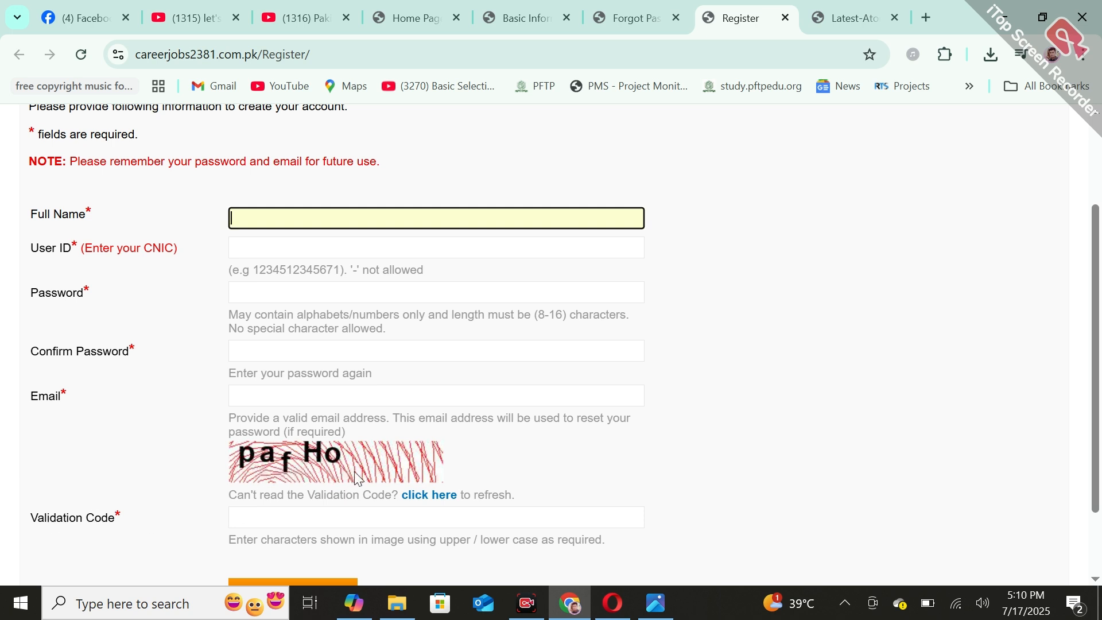
left_click_drag(1093, 369, 1090, 430)
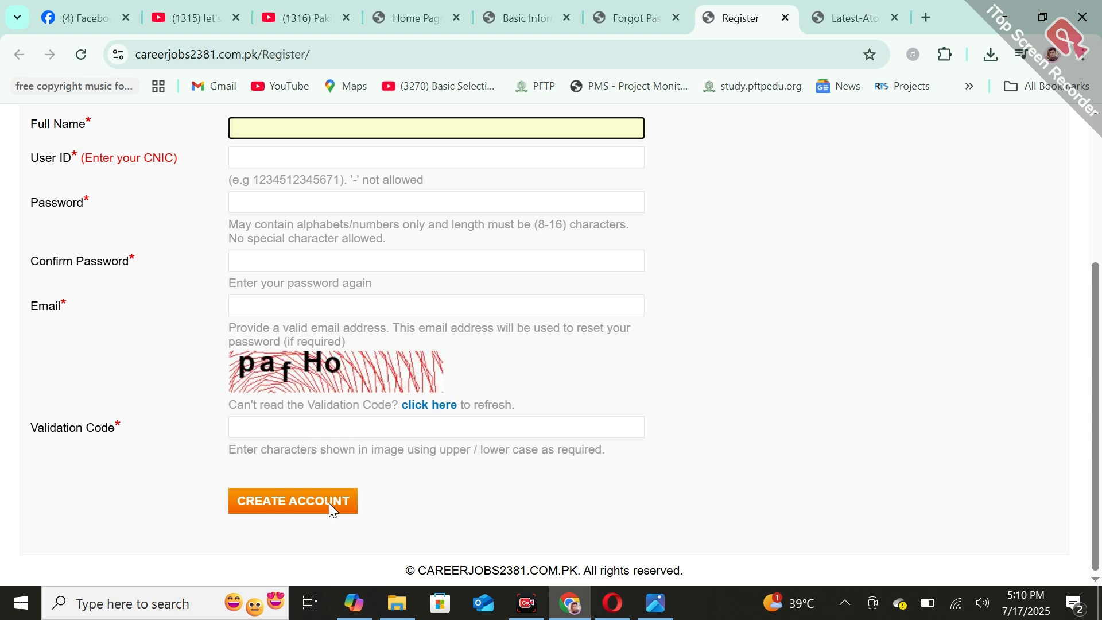
Open the forgotten-password form from the sign-in page and consult the Recover Password image in Photos
left_click(612, 13)
left_click(187, 172)
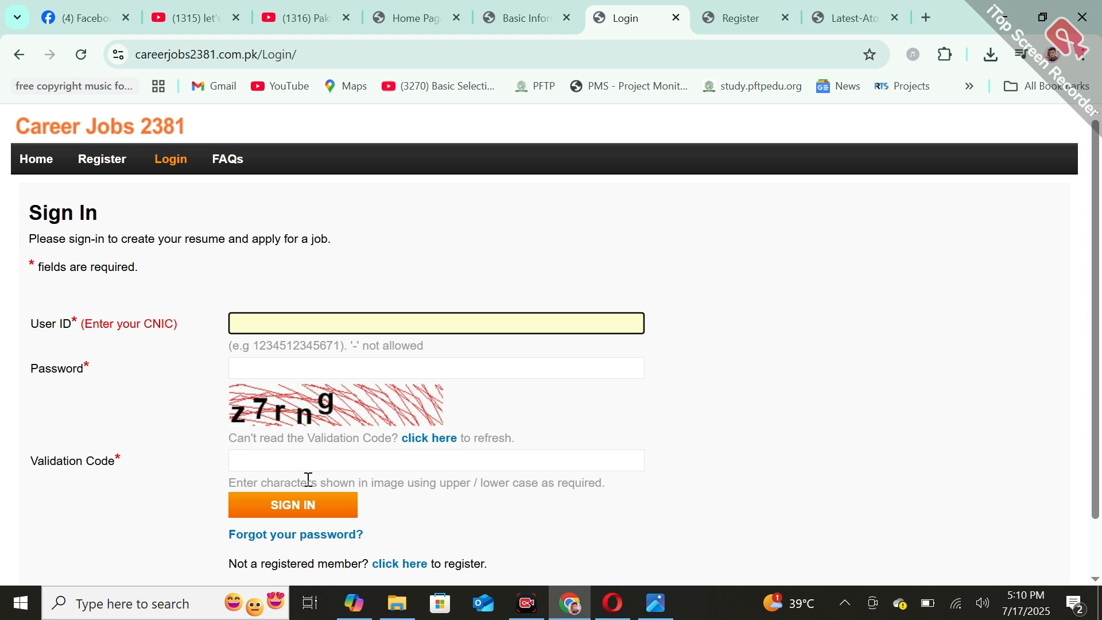
left_click(272, 544)
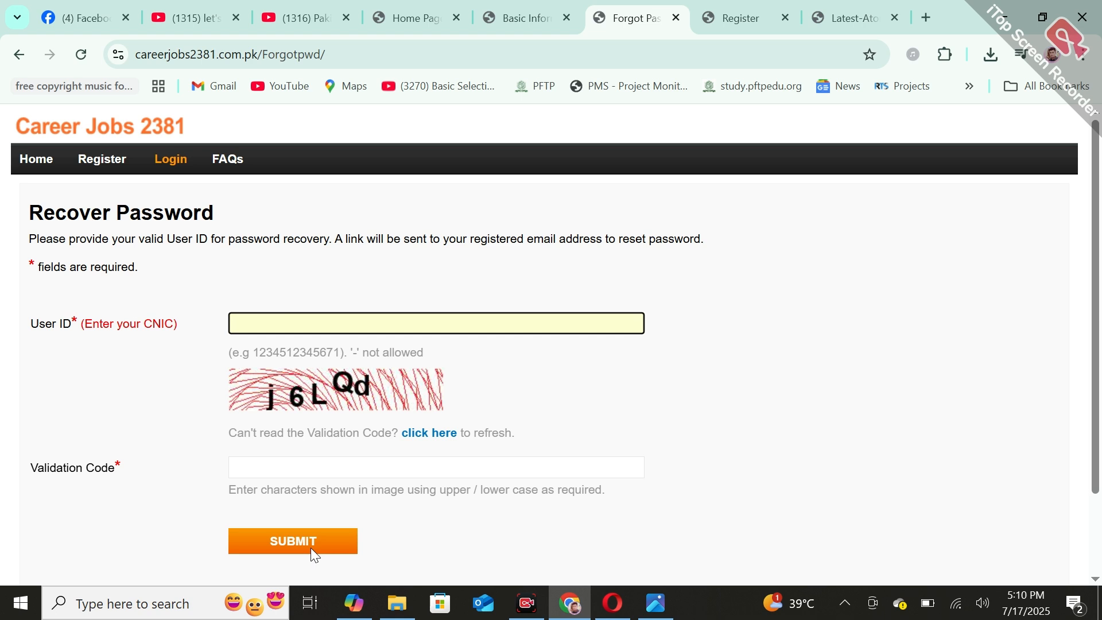
left_click(656, 598)
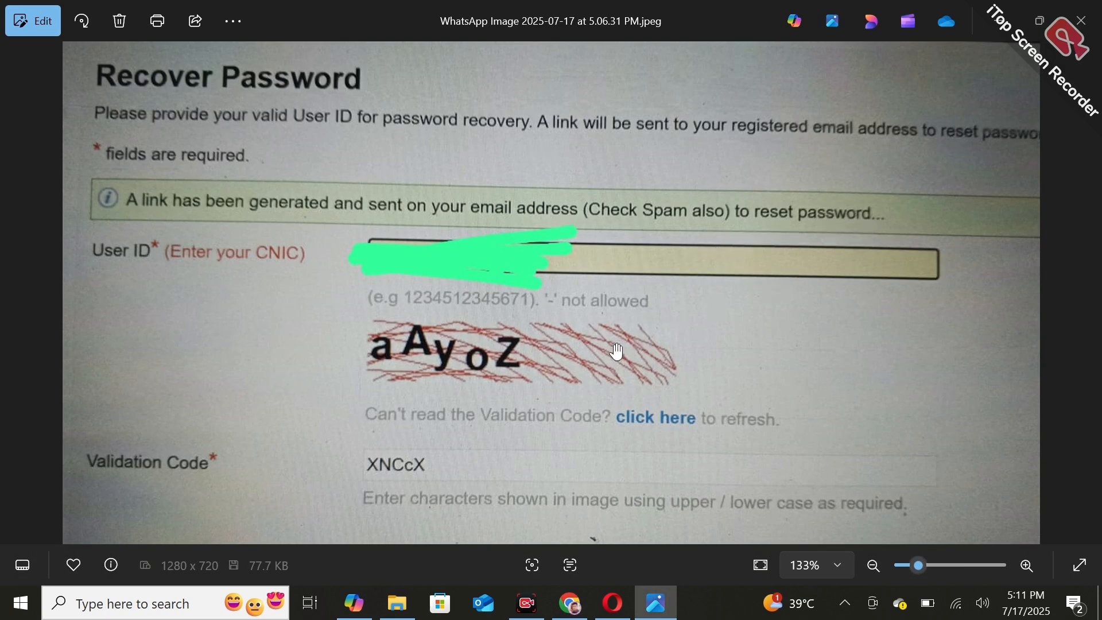
left_click(570, 603)
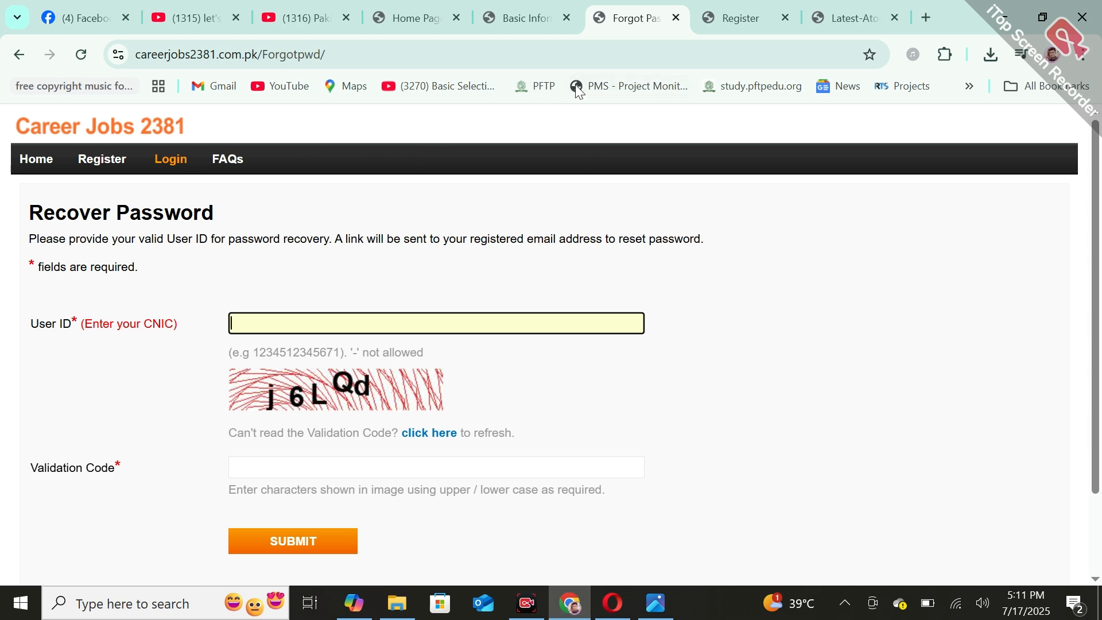
View the signed-in member home page with its resume status, and reopen the resume's Basic Information form
left_click(520, 18)
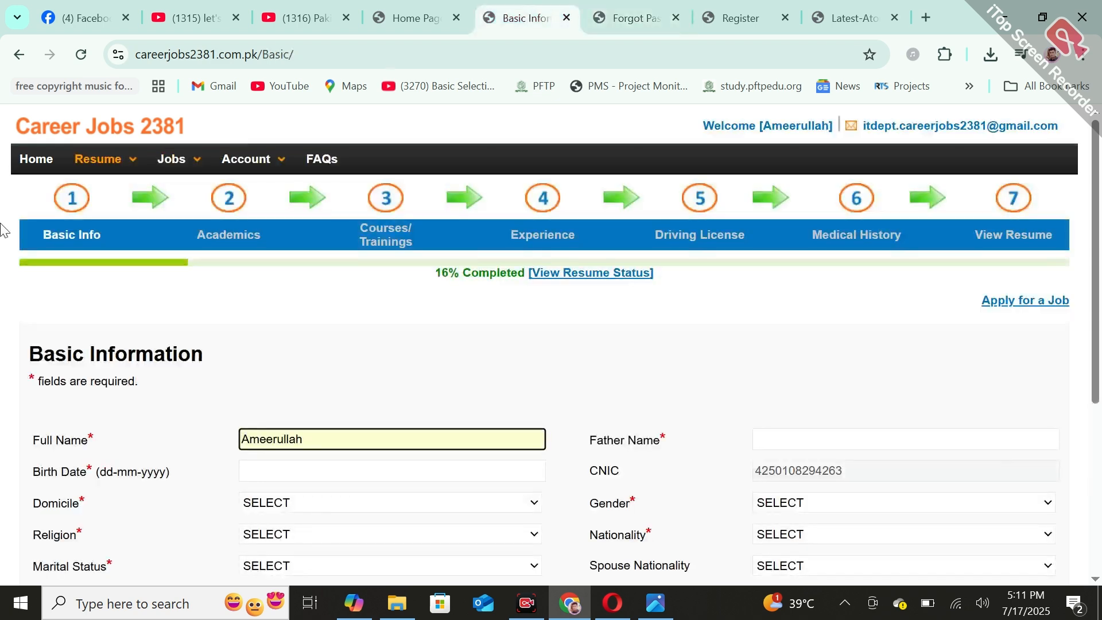
left_click(34, 158)
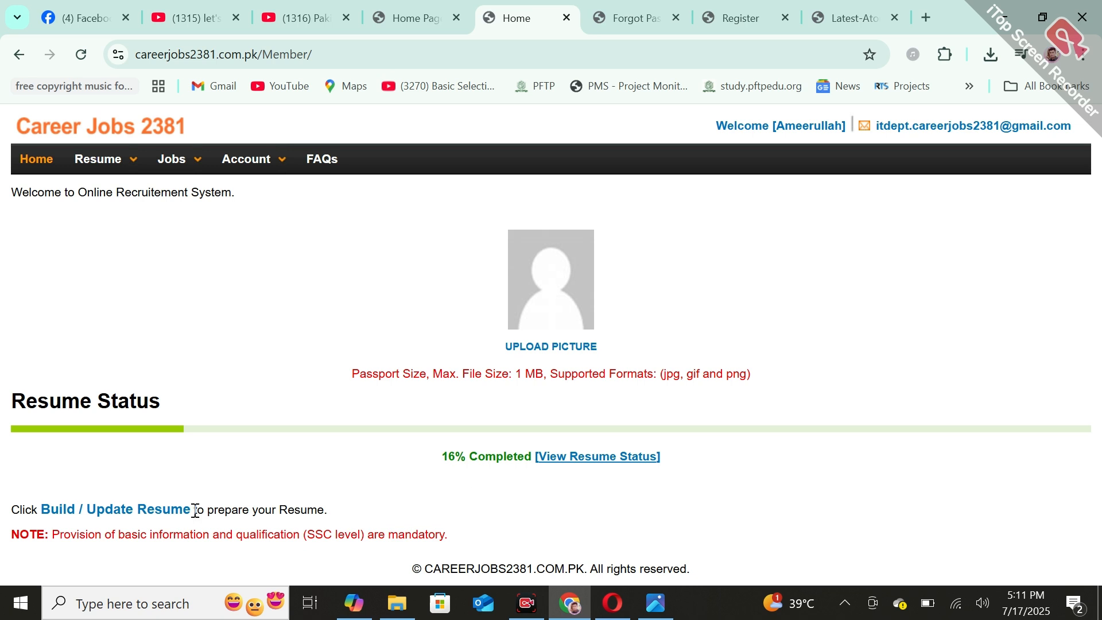
left_click(114, 175)
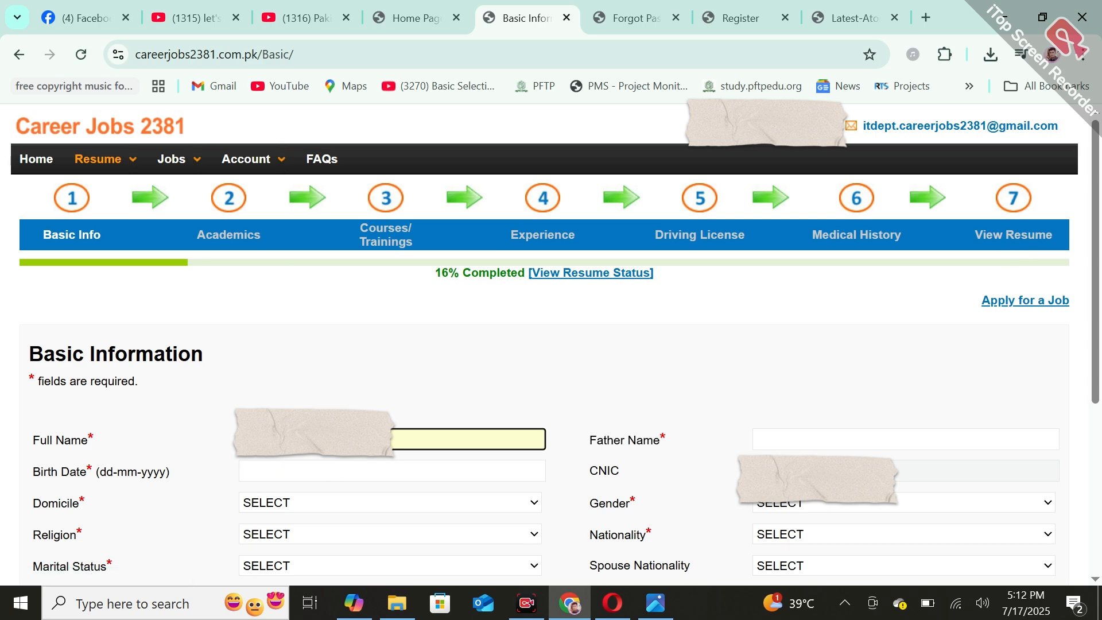
left_click(283, 380)
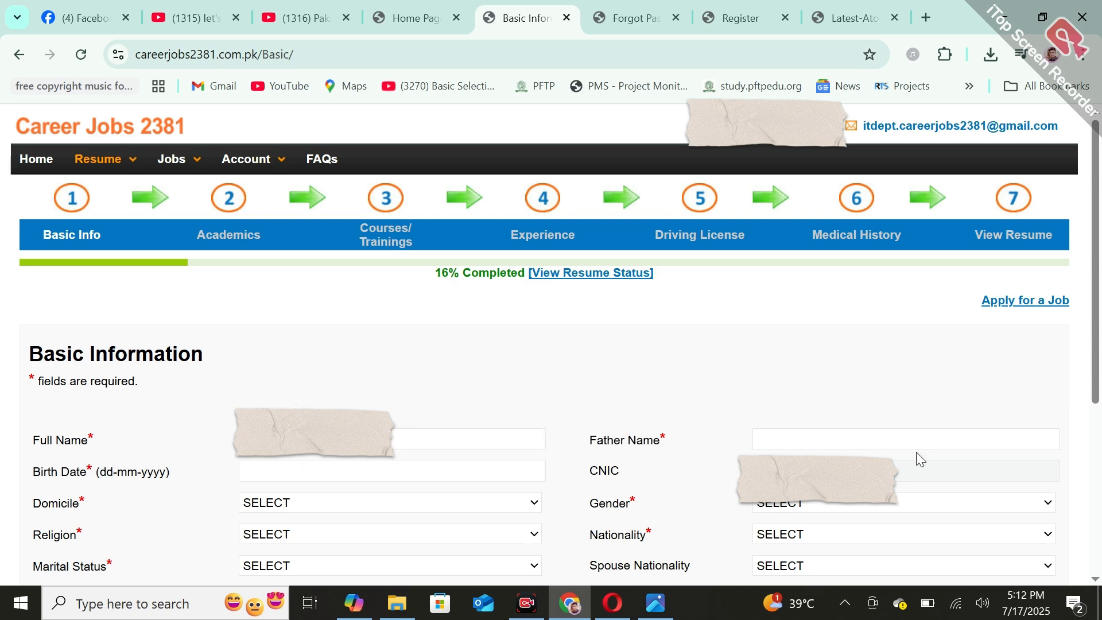
Examine the Basic Information form's birth date picker and its domicile, gender, religion and nationality options
scroll(187, 325, "down", 3)
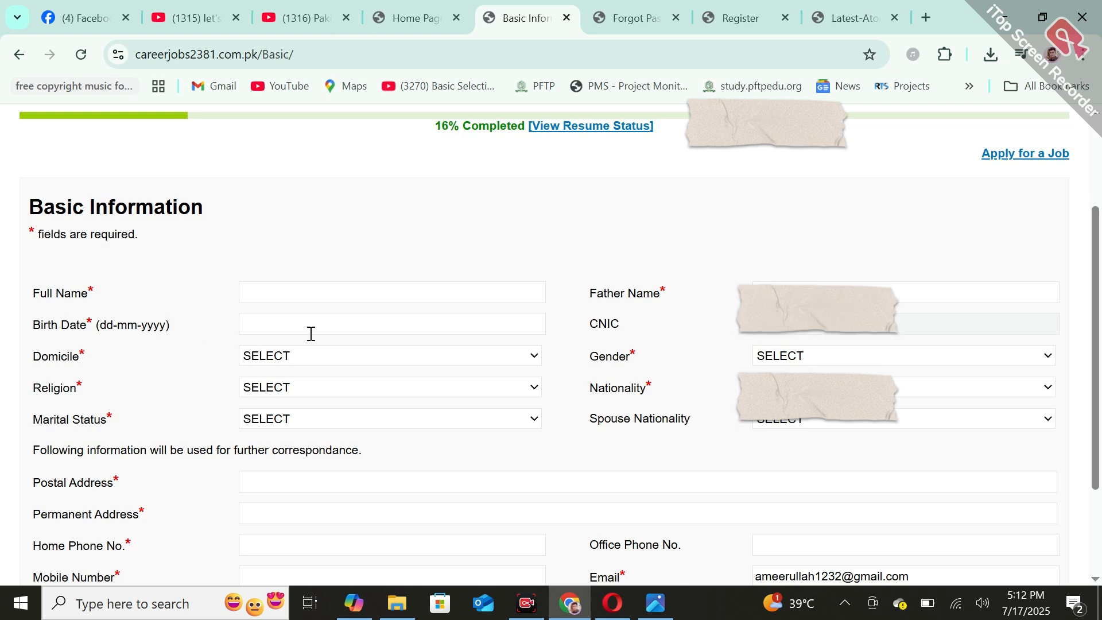
left_click(319, 332)
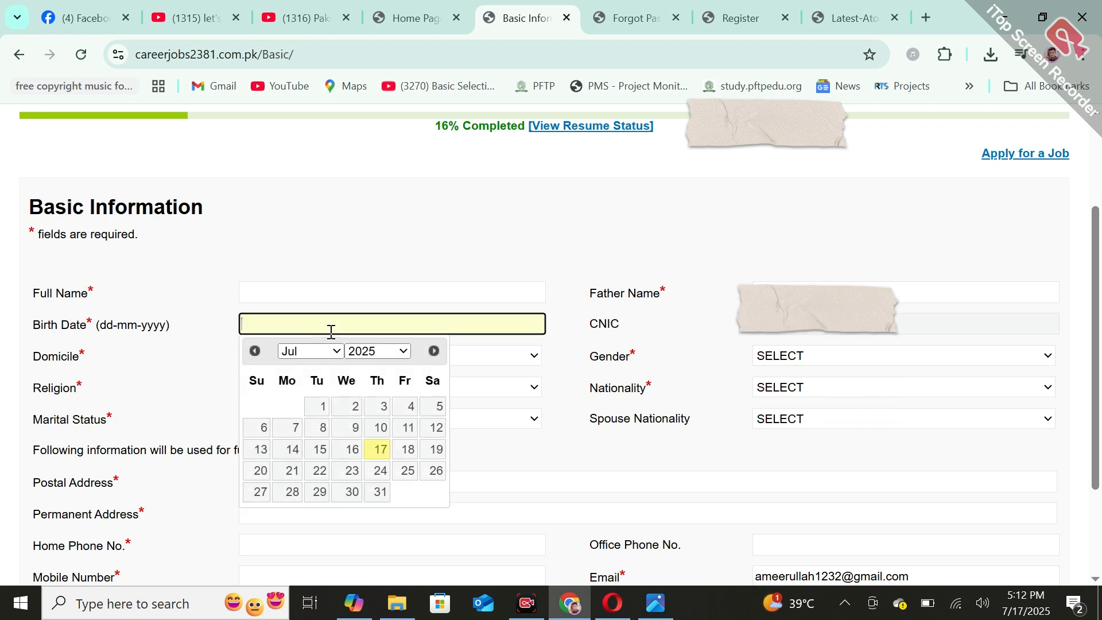
left_click(811, 334)
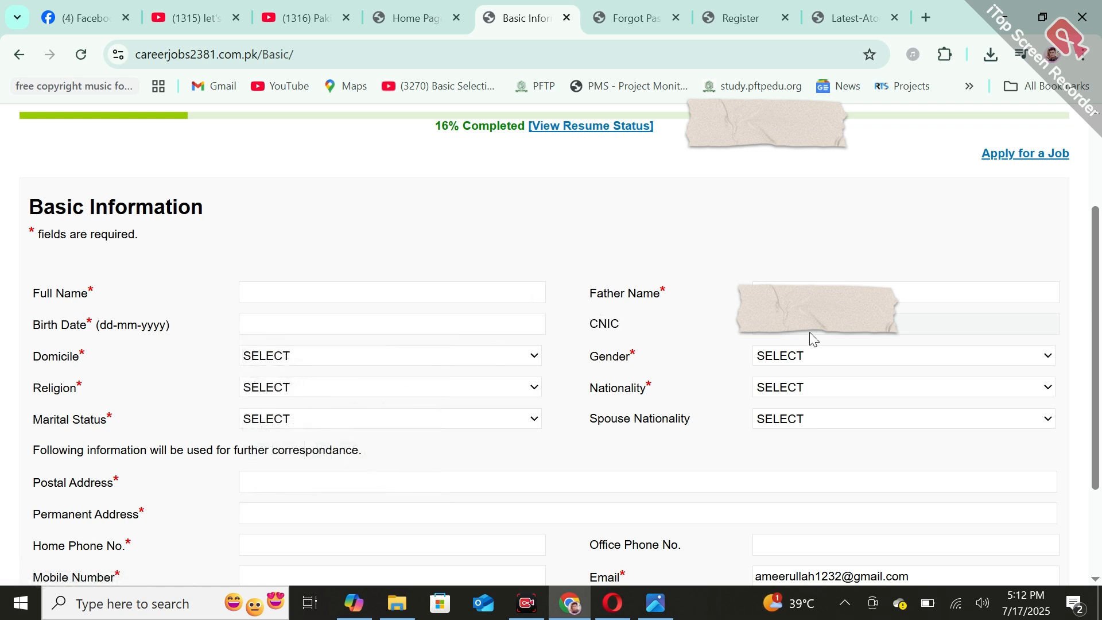
left_click(282, 360)
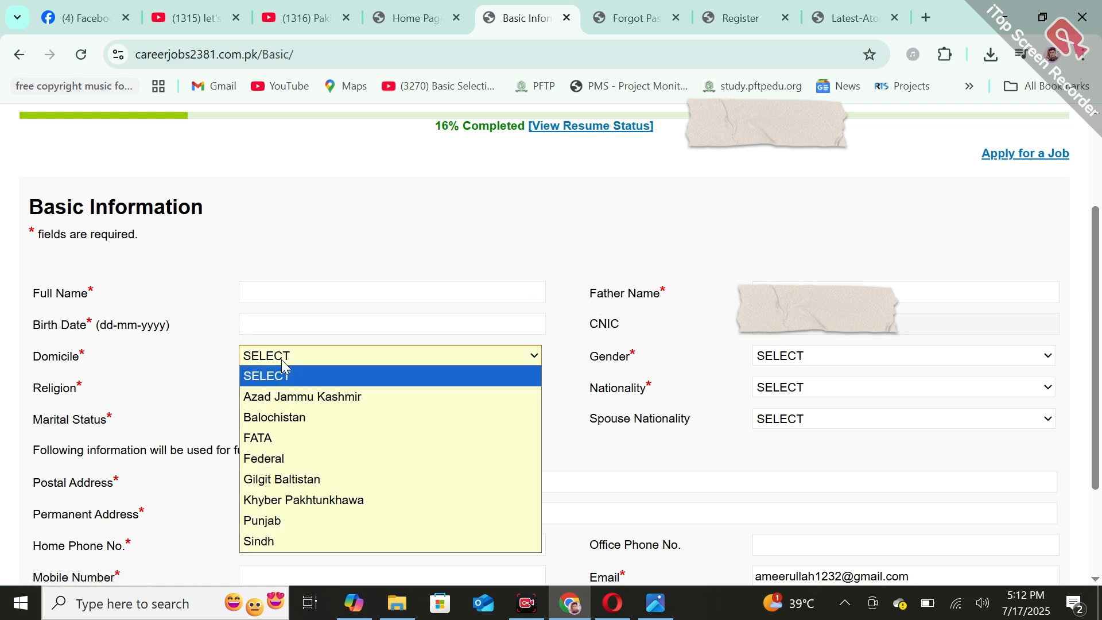
left_click(281, 360)
left_click(894, 357)
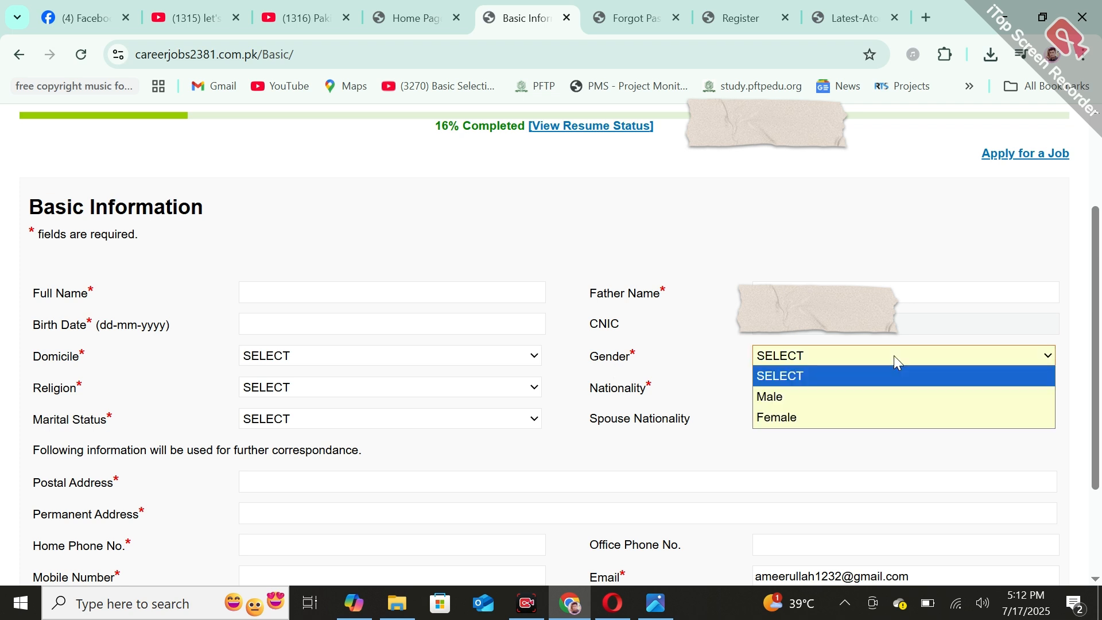
left_click(895, 357)
left_click(360, 398)
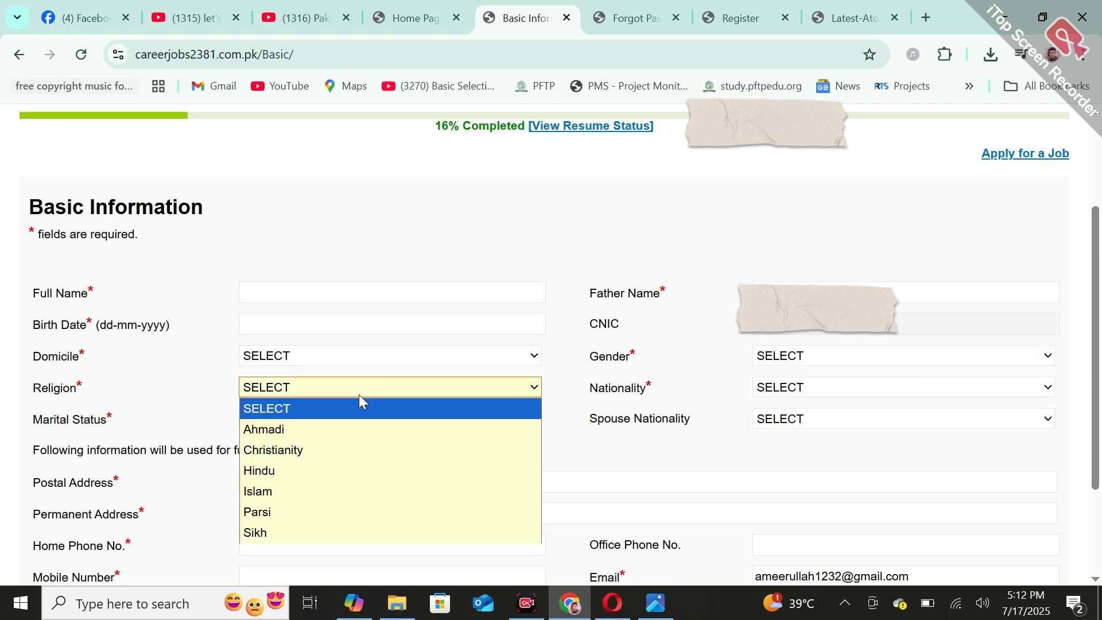
left_click(360, 398)
left_click(973, 388)
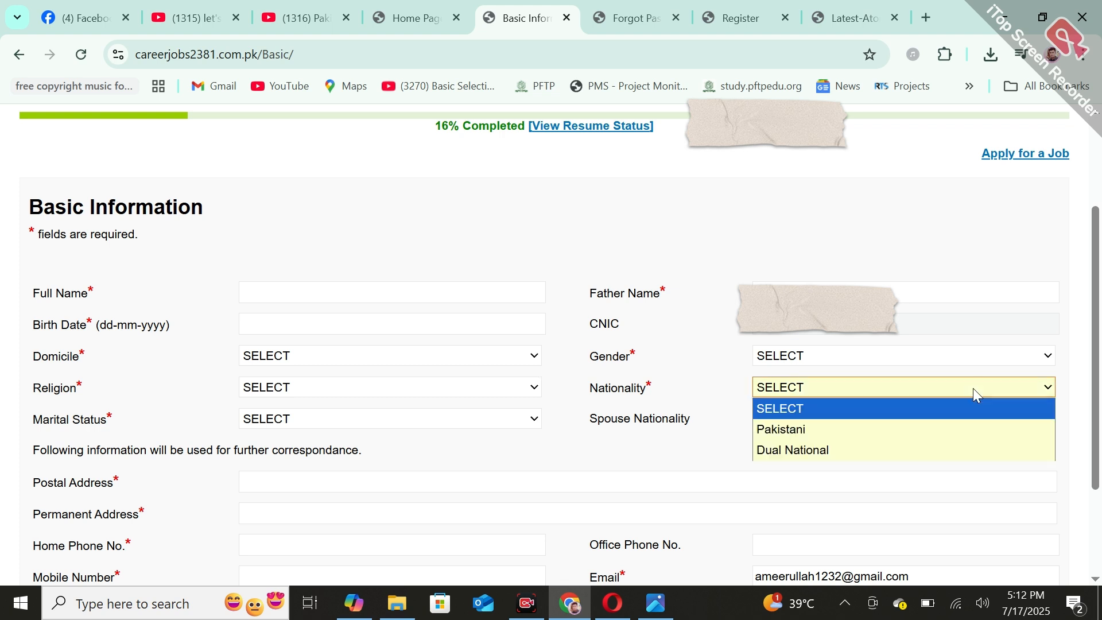
left_click(973, 388)
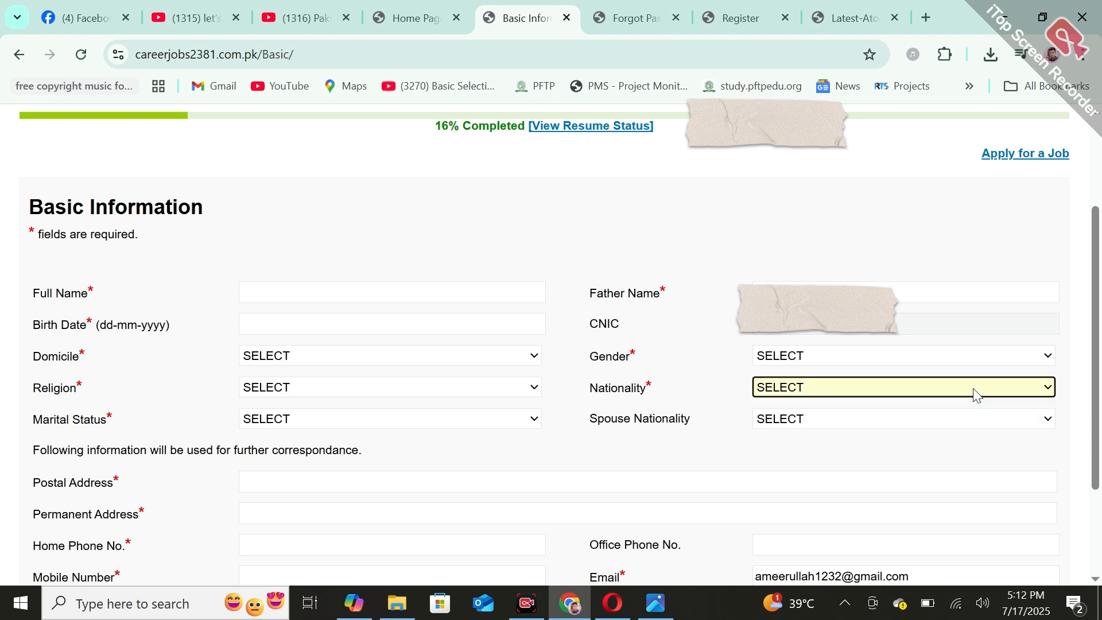
Review the marital status and spouse nationality fields, plus the contact details down to the form's Save and Next controls
left_click(413, 438)
left_click(412, 422)
left_click(412, 421)
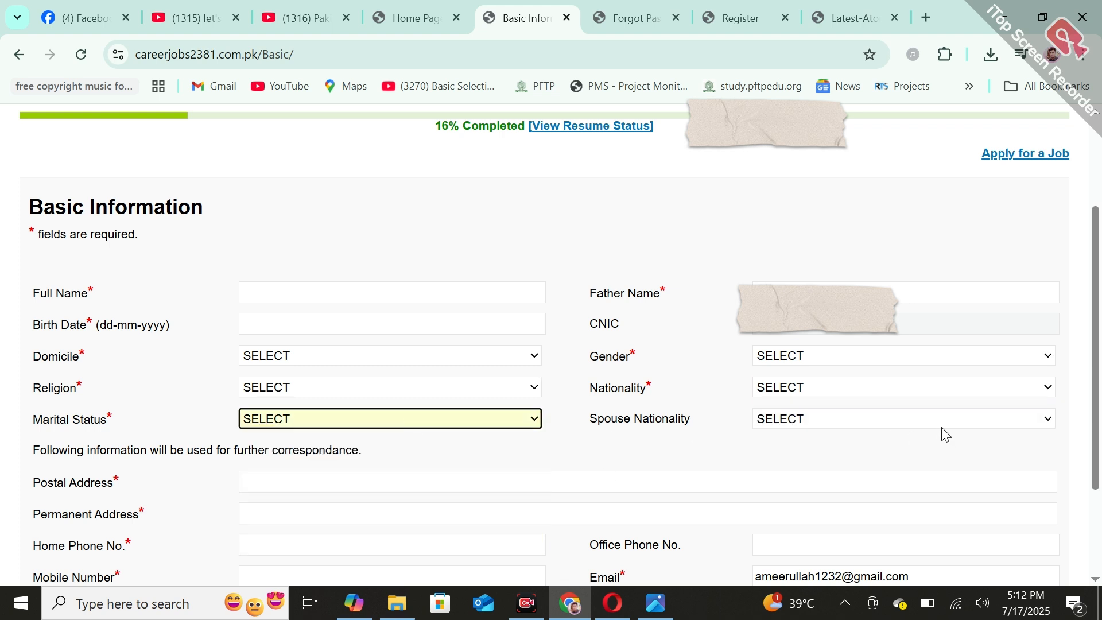
left_click(835, 418)
left_click(835, 418)
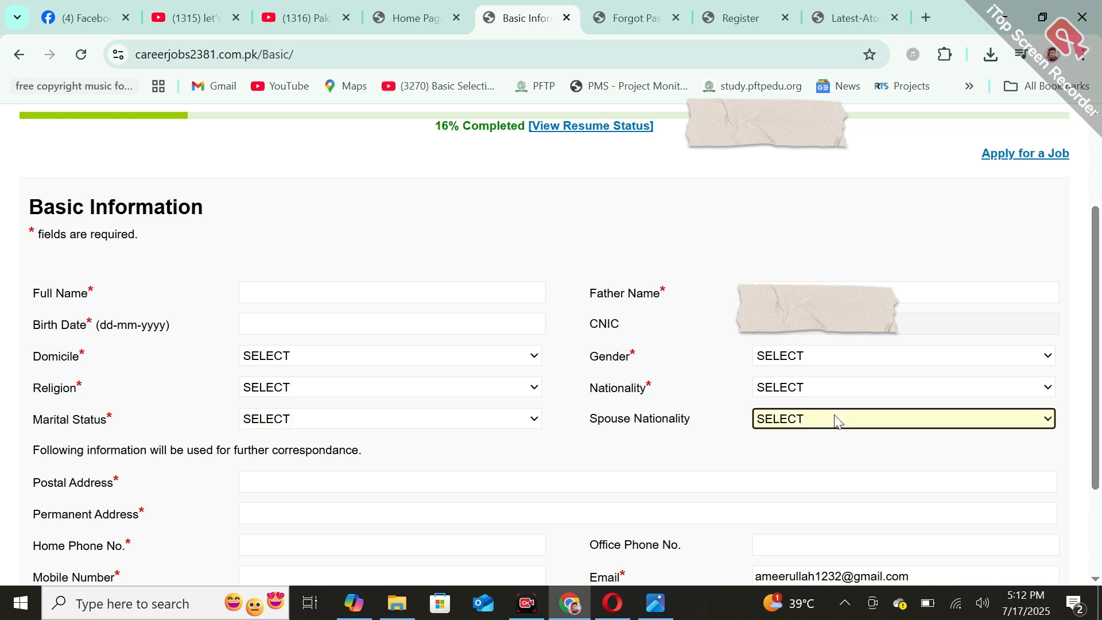
scroll(1097, 436, "down", 3)
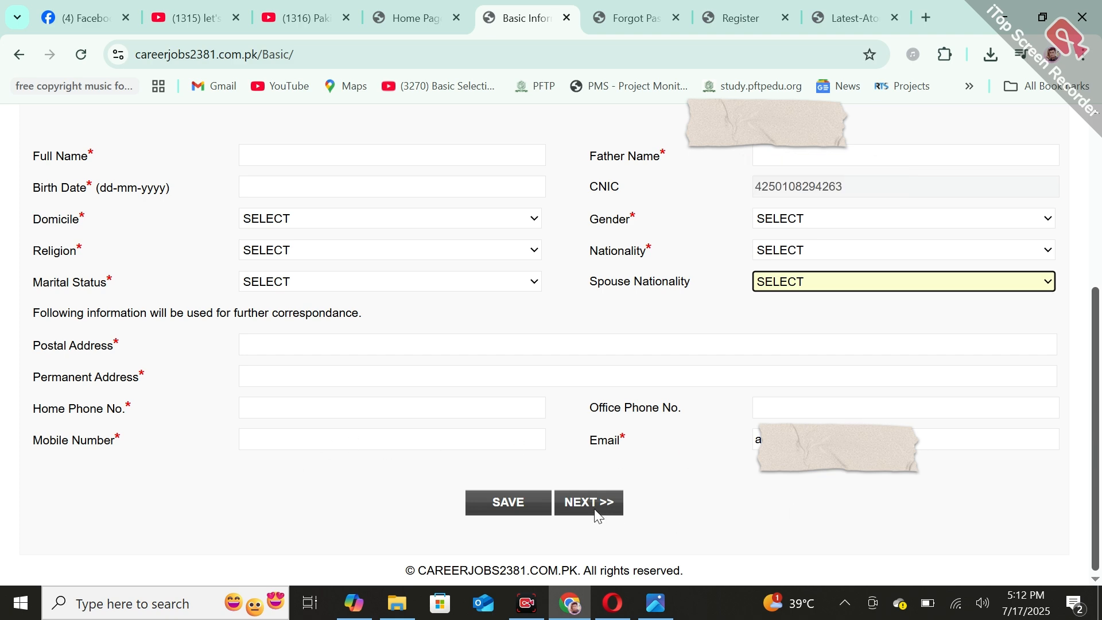
left_click_drag(1097, 397, 1101, 203)
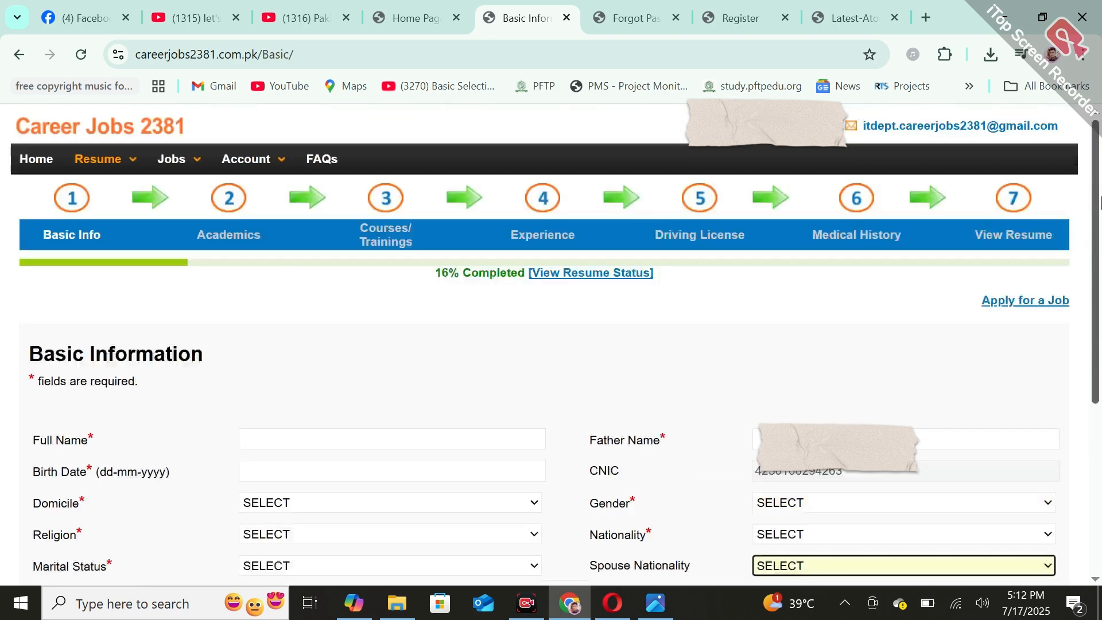
In the resume's Academics section, set the academic level to SSC, the degree to Matric and the discipline to Science
left_click(233, 200)
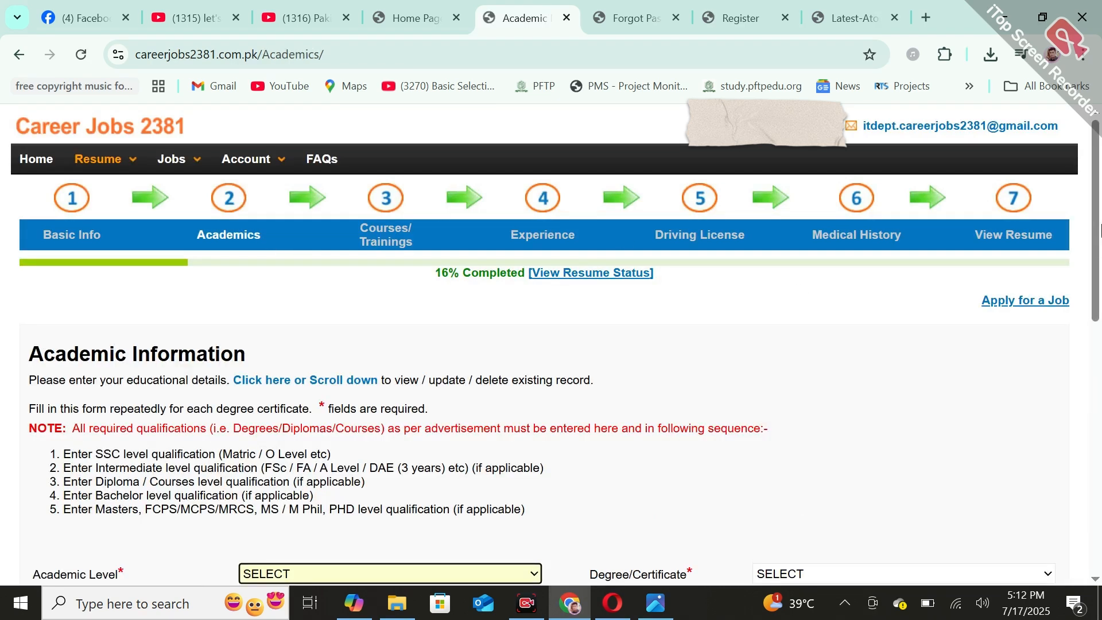
scroll(1101, 309, "down", 3)
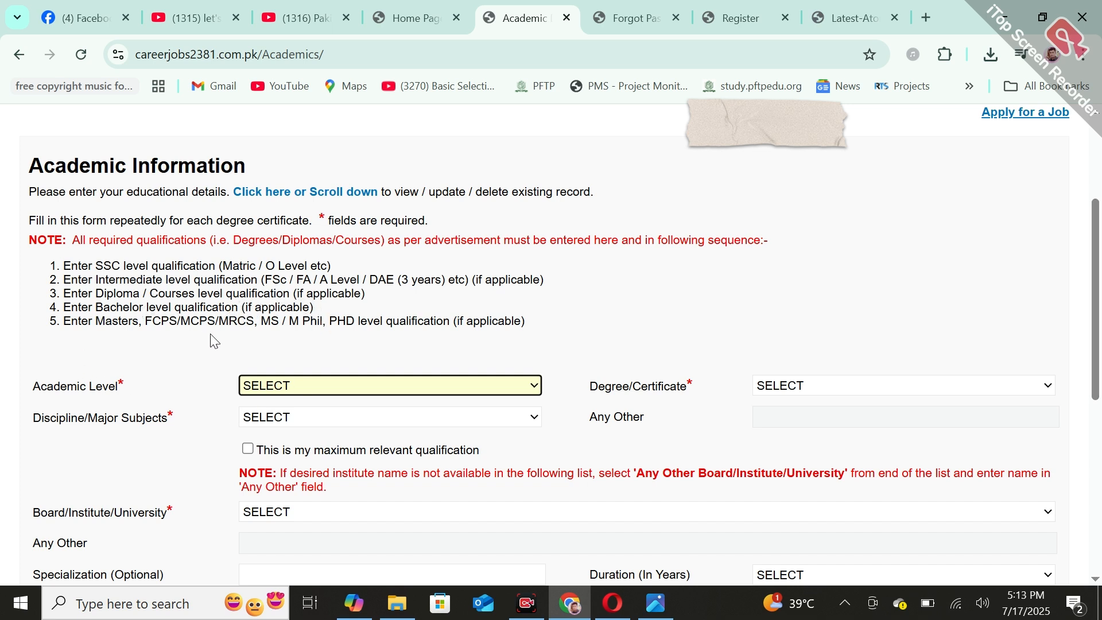
scroll(1101, 257, "down", 3)
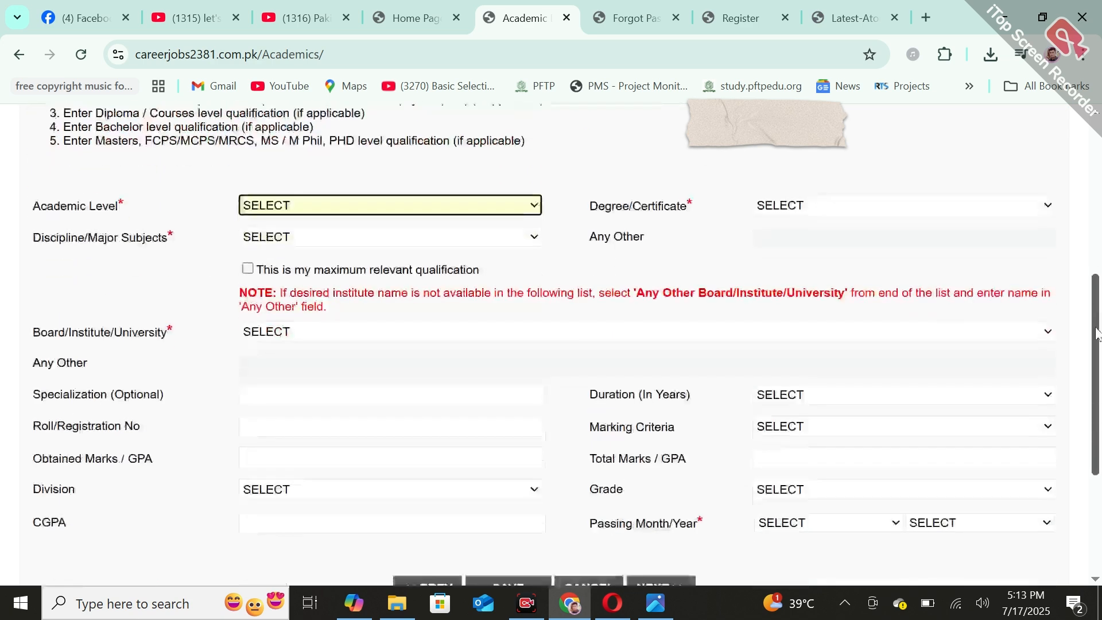
left_click(323, 211)
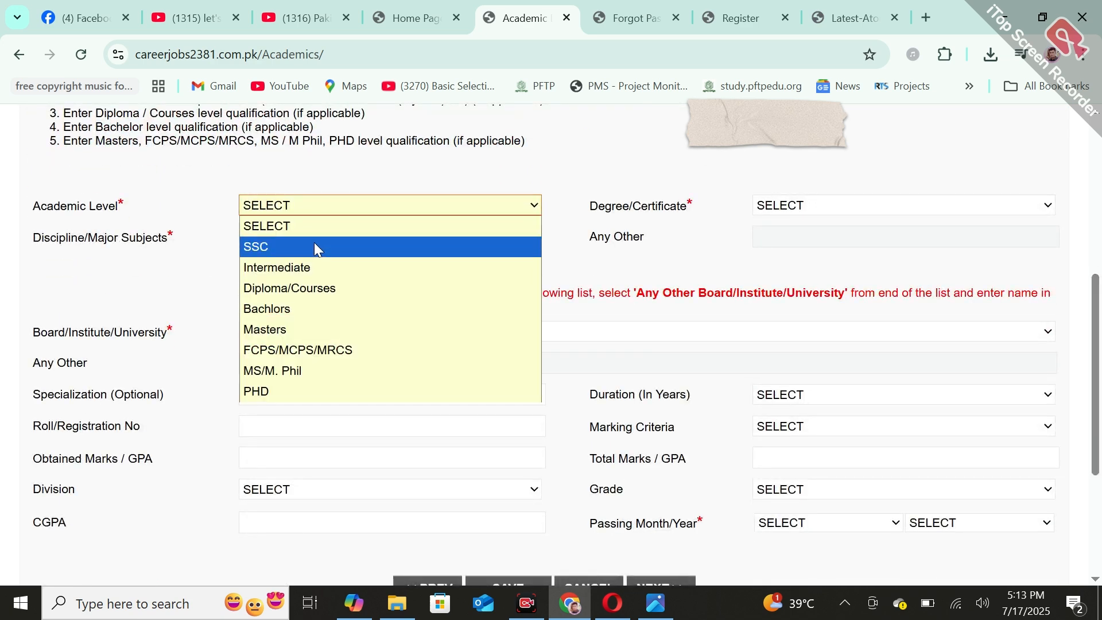
left_click(314, 243)
left_click(946, 206)
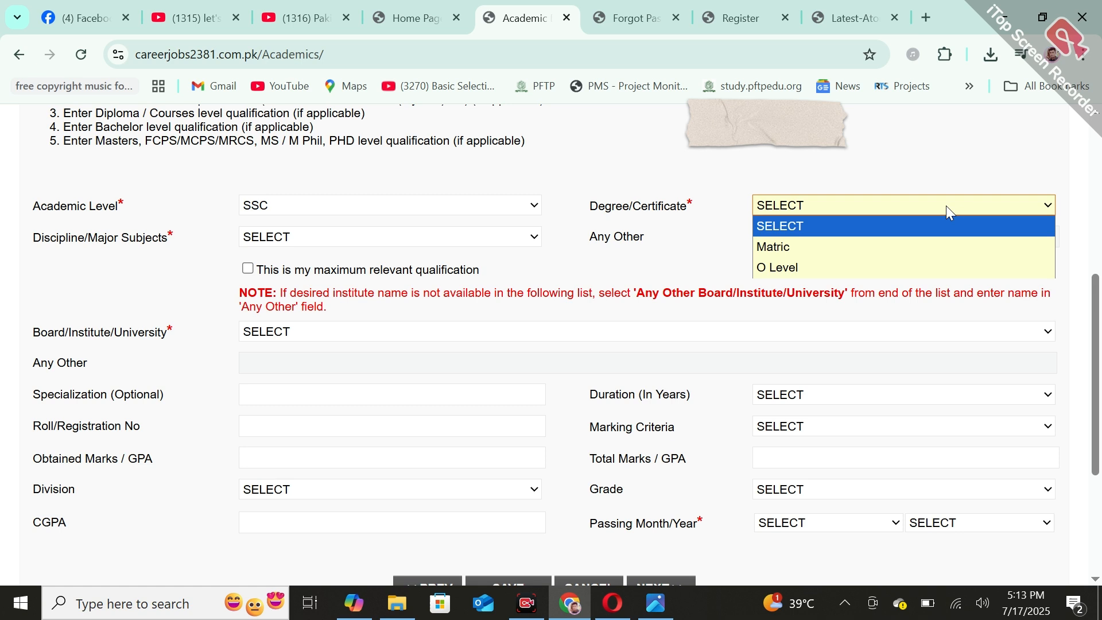
left_click(800, 248)
left_click(302, 236)
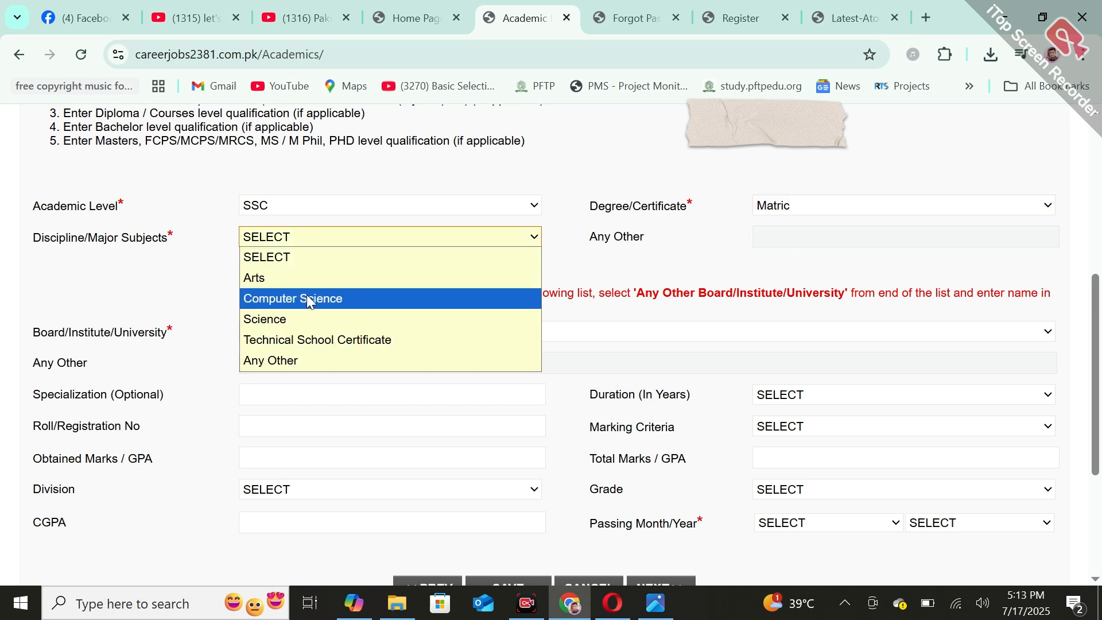
left_click(315, 320)
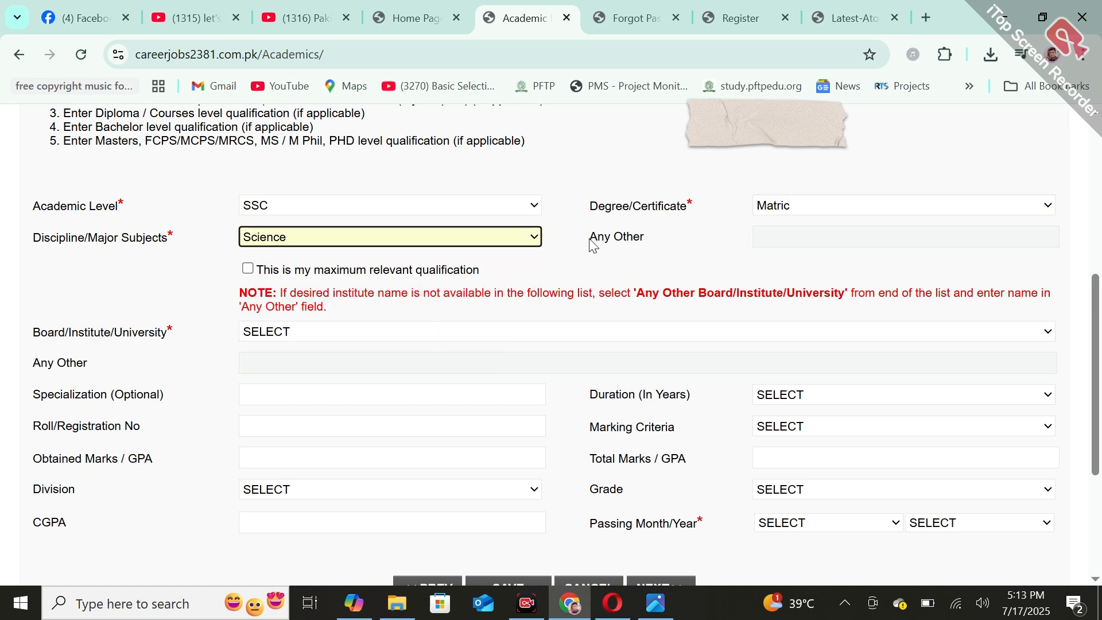
Set the board or institute to Abasyn University Peshawar and the duration to 1 year
scroll(1099, 281, "down", 2)
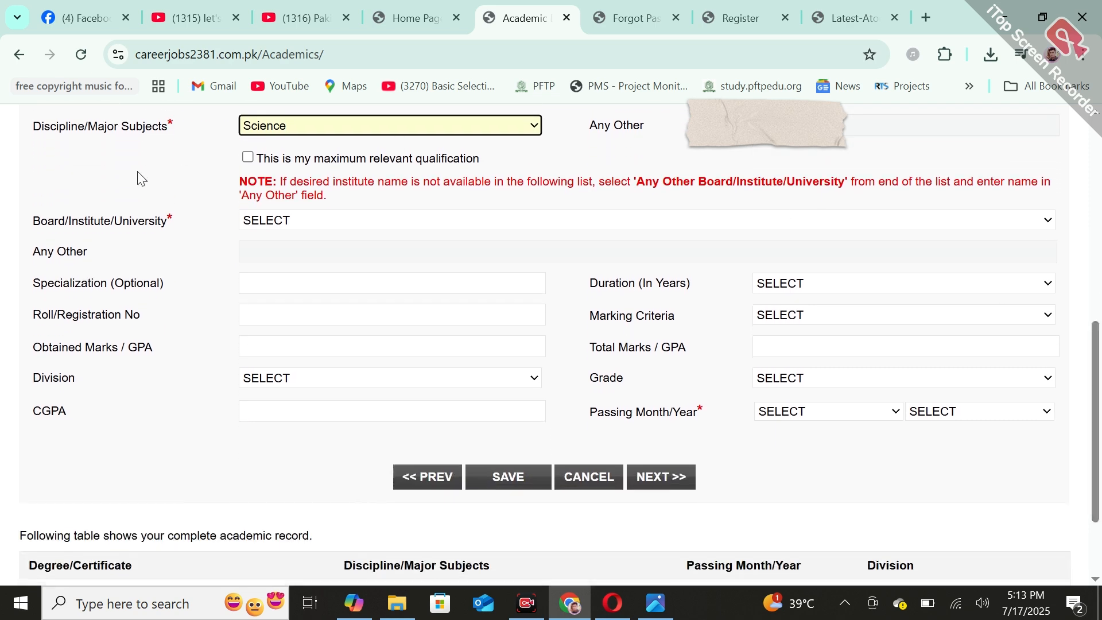
left_click(372, 221)
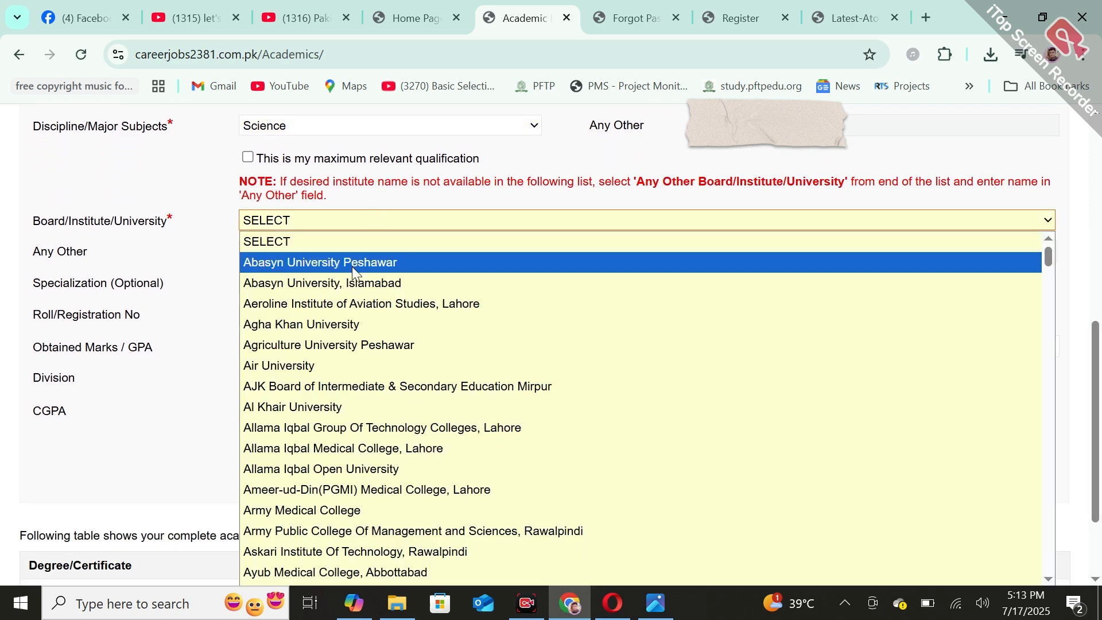
left_click(352, 258)
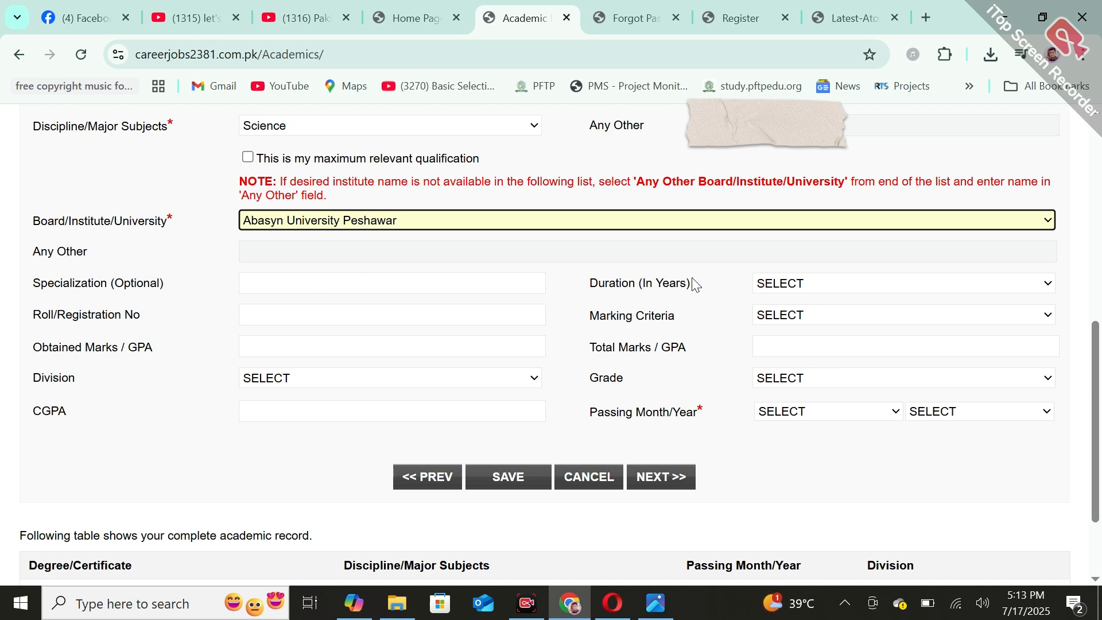
left_click(799, 285)
left_click(799, 284)
left_click(799, 285)
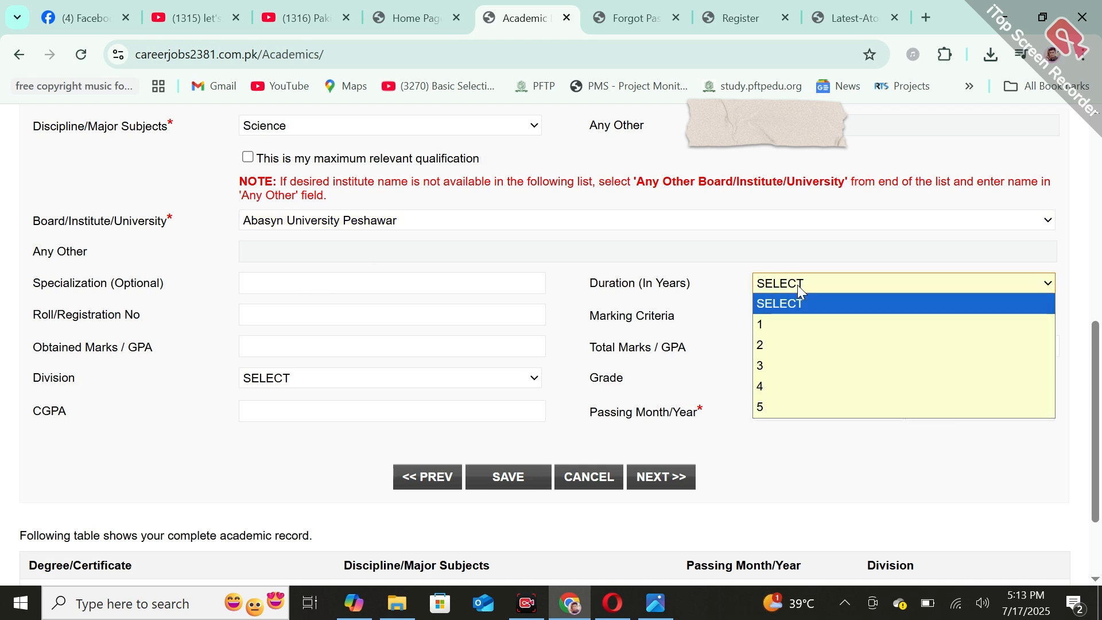
left_click(826, 326)
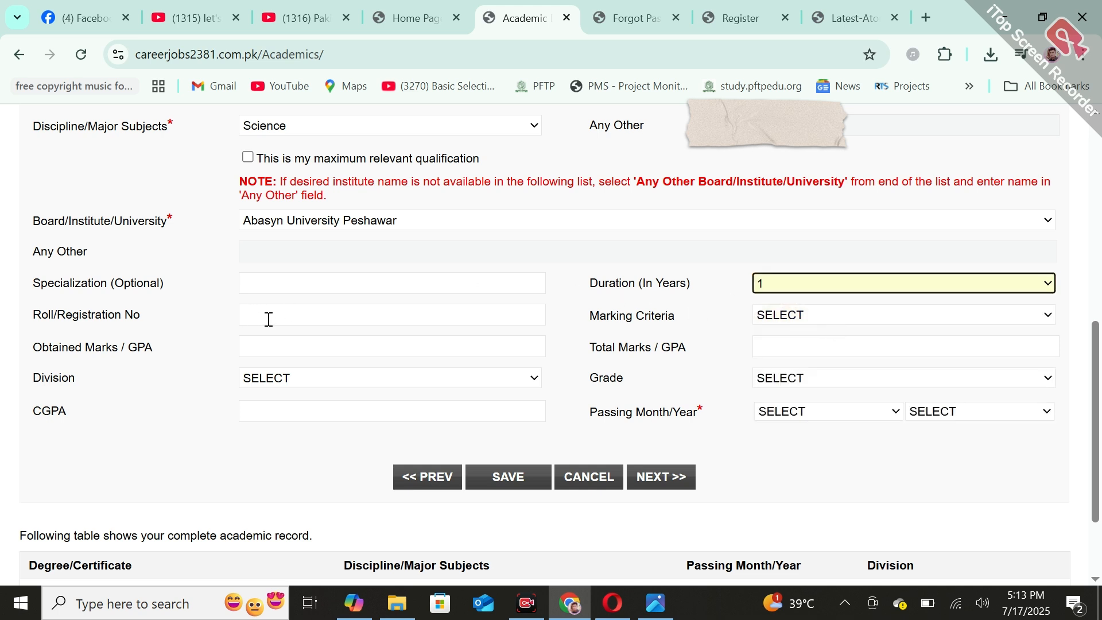
Set the marking criteria to Percentage, the division to First and the grade to A+
left_click(884, 315)
left_click(860, 384)
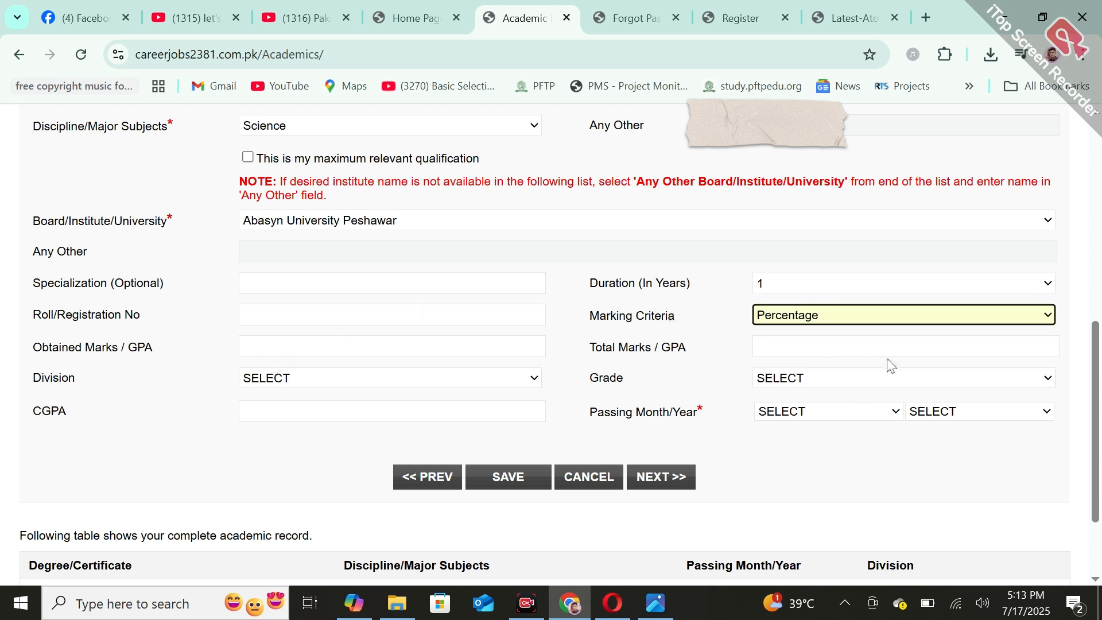
left_click(367, 381)
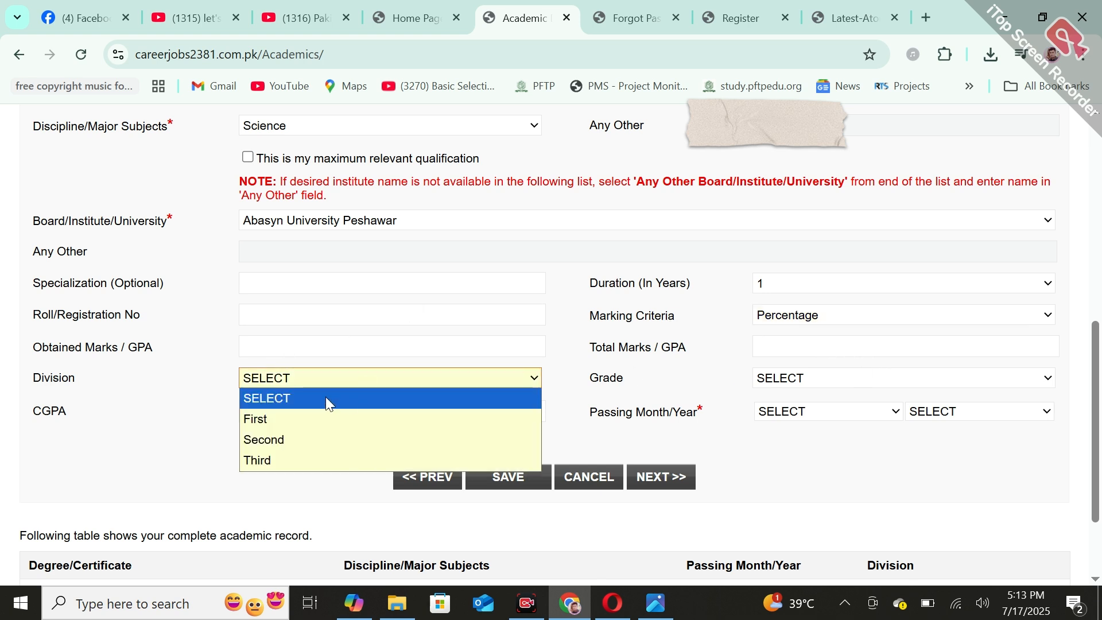
left_click(289, 419)
left_click(899, 383)
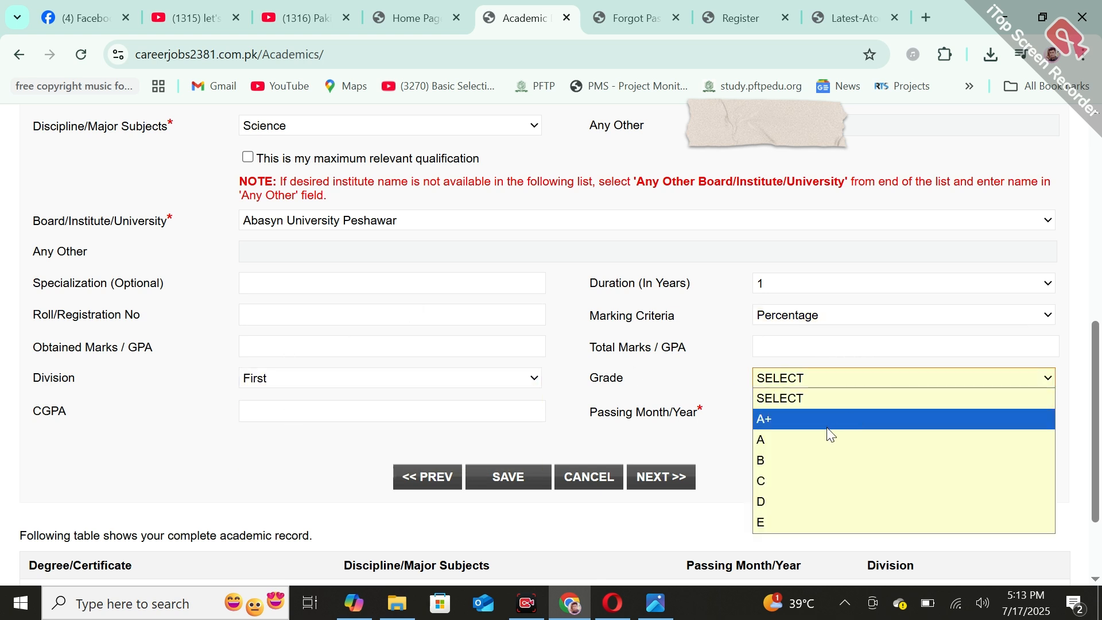
left_click(849, 425)
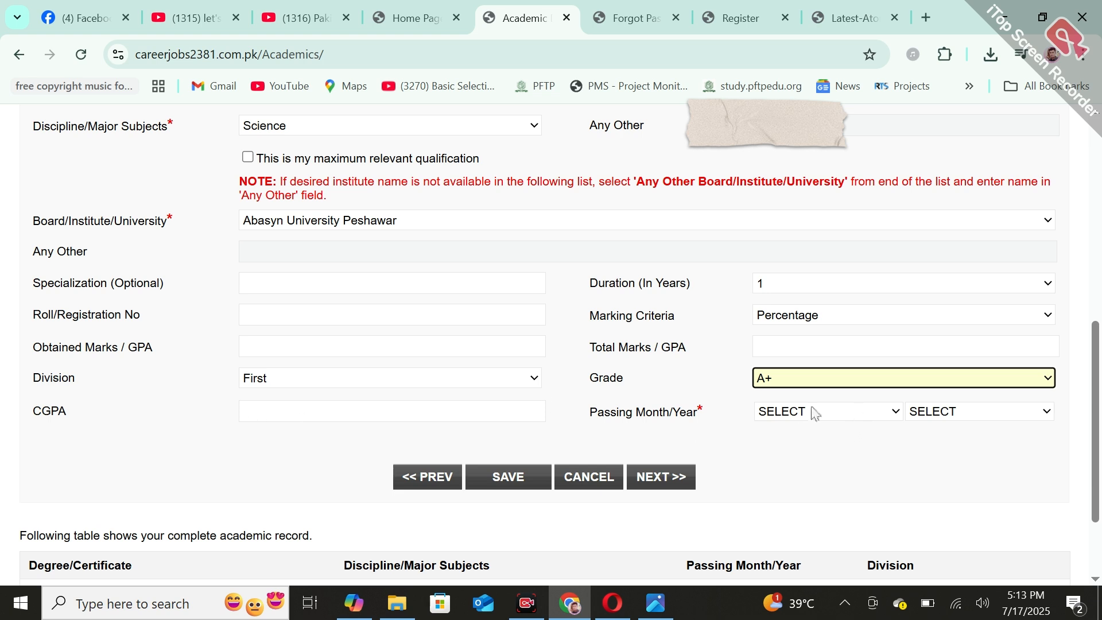
Check the passing month options and the academic record table below the form
left_click(837, 414)
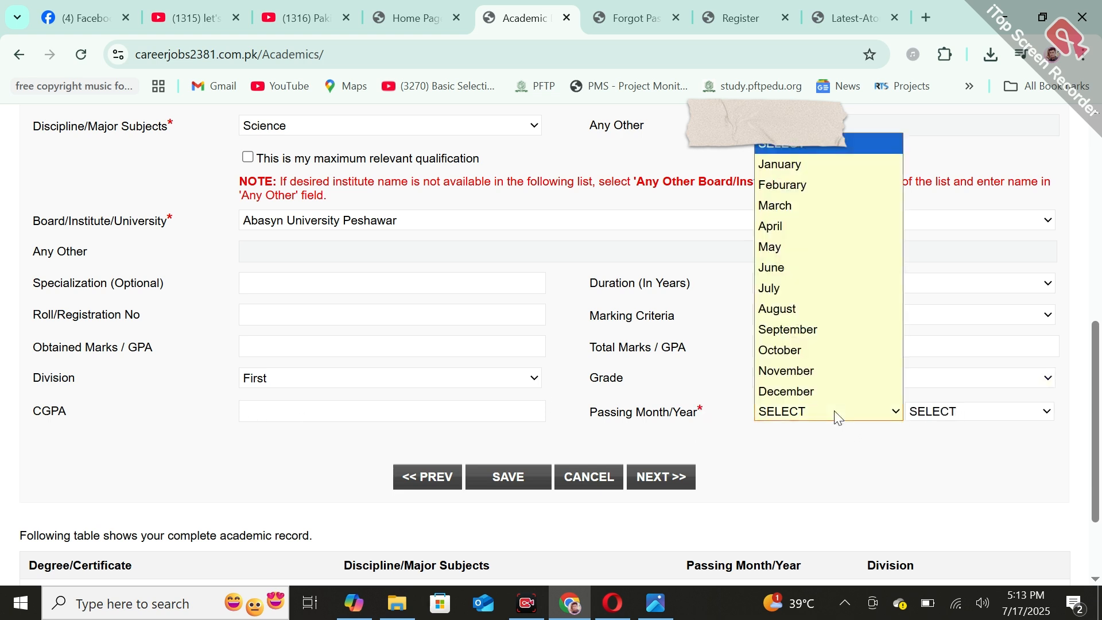
left_click(982, 453)
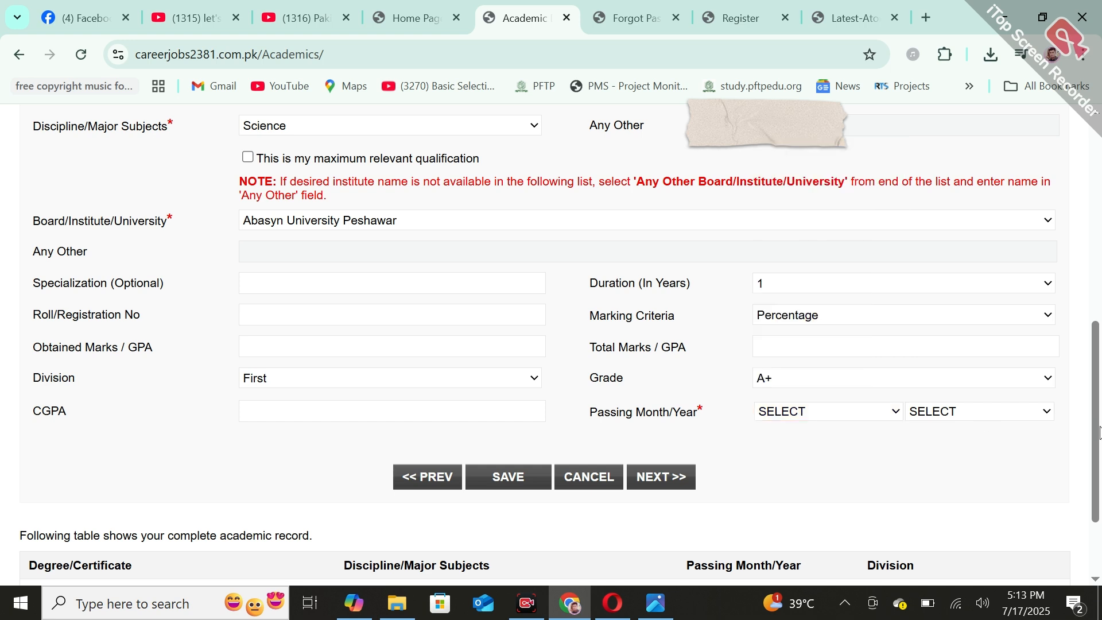
left_click_drag(1099, 431, 1099, 479)
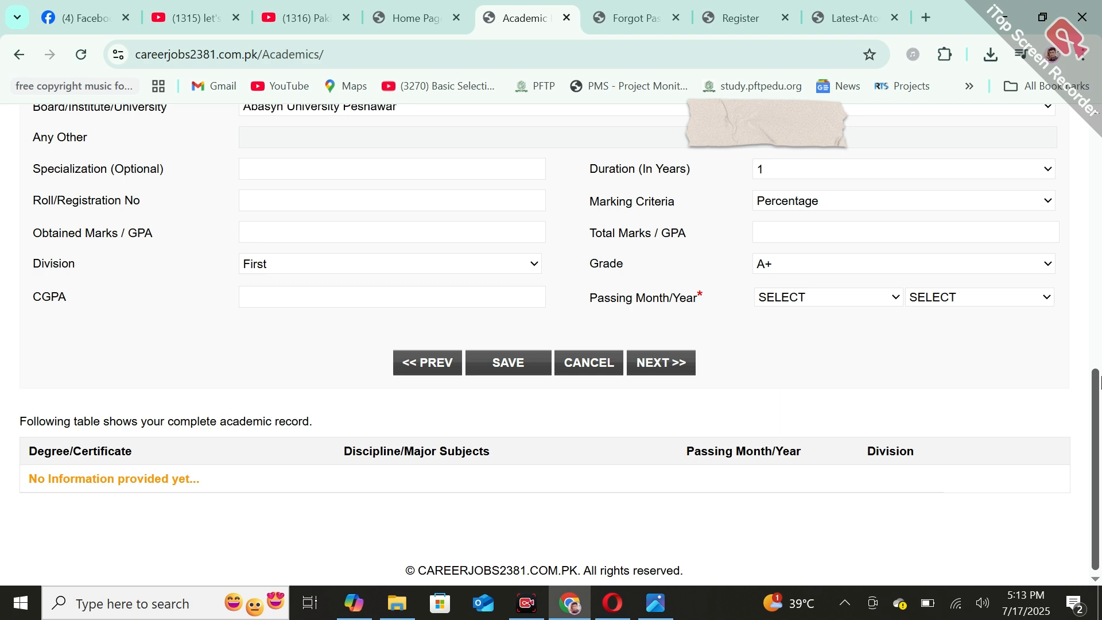
left_click_drag(1100, 381, 1099, 279)
Set the academic level to Intermediate in the Academic Information form
left_click(282, 227)
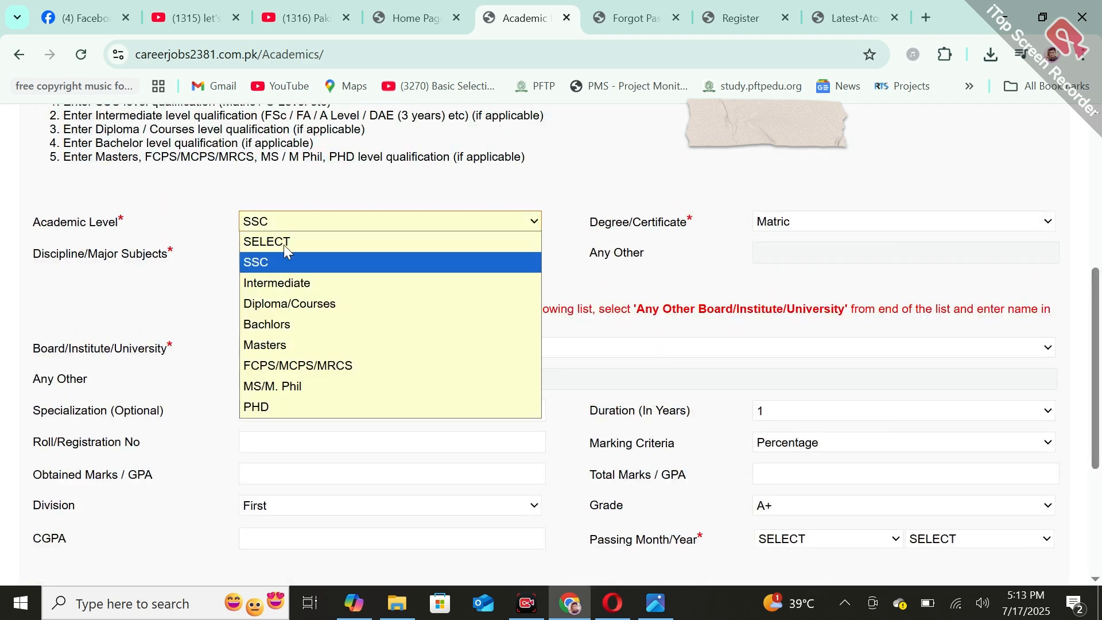
left_click(296, 281)
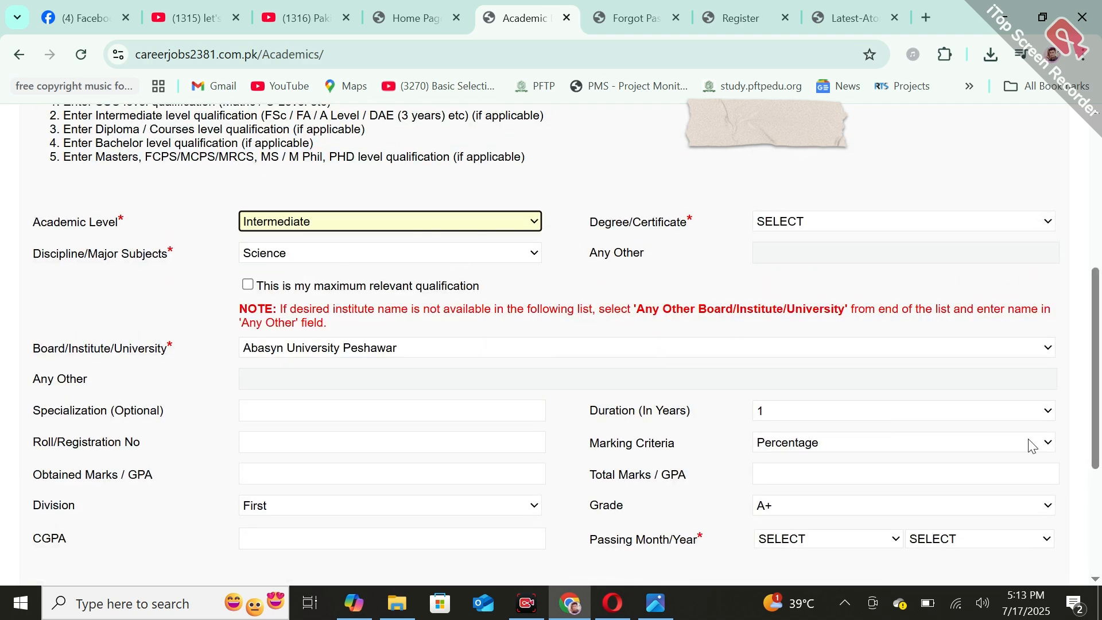
scroll(1099, 359, "down", 2)
scroll(452, 241, "up", 1)
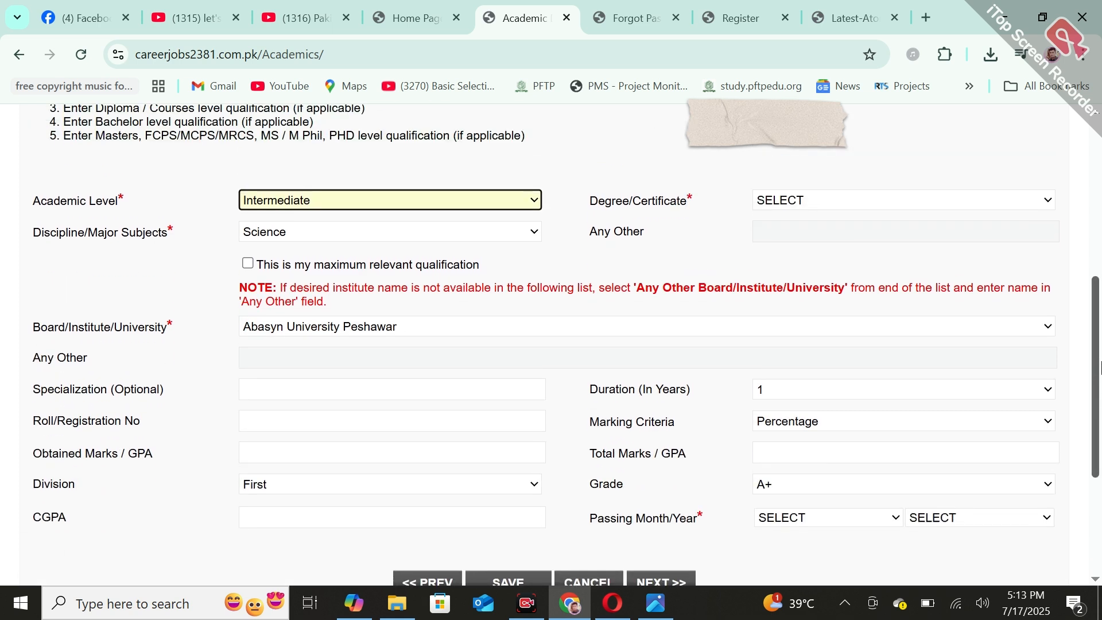
Set the academic level to Diploma/Courses, the degree to Course (1 year) and the discipline to Dentistry
left_click(400, 205)
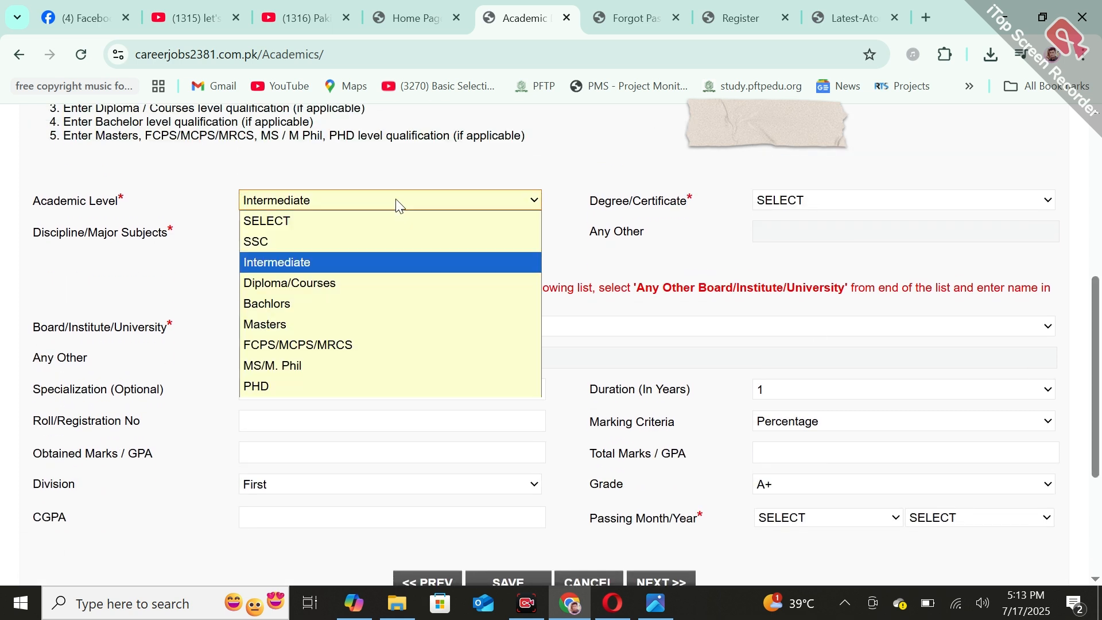
left_click(299, 282)
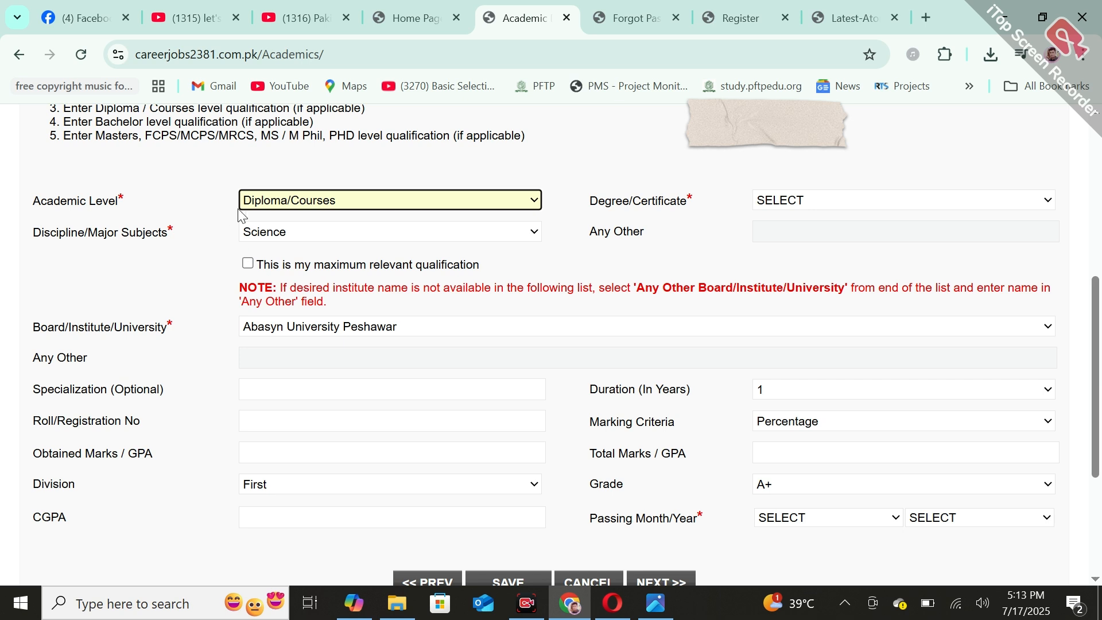
left_click(272, 230)
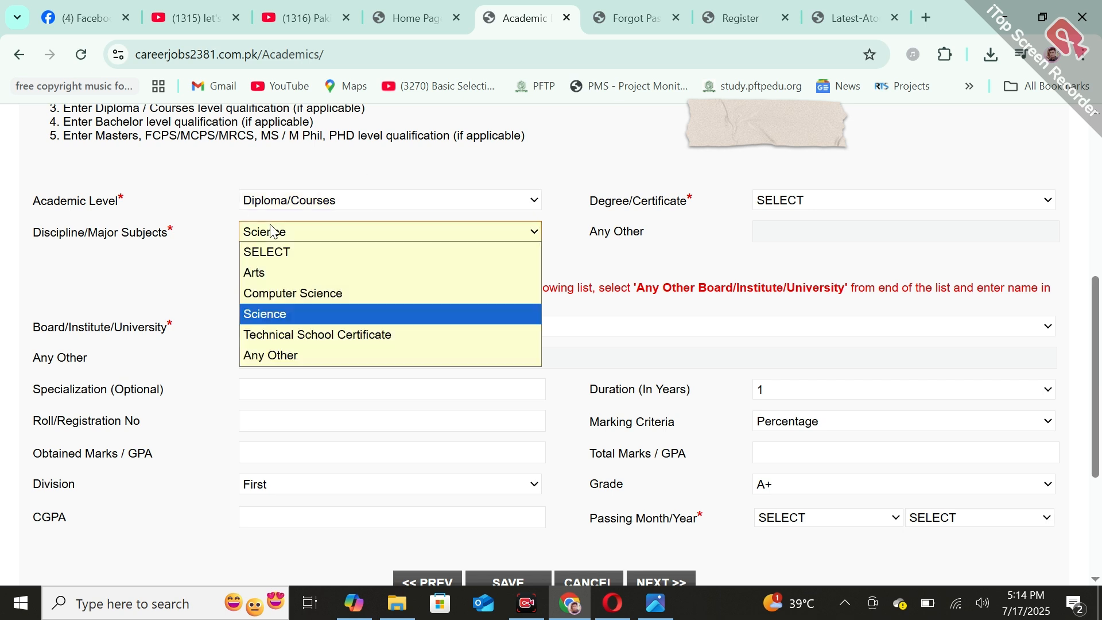
left_click(297, 232)
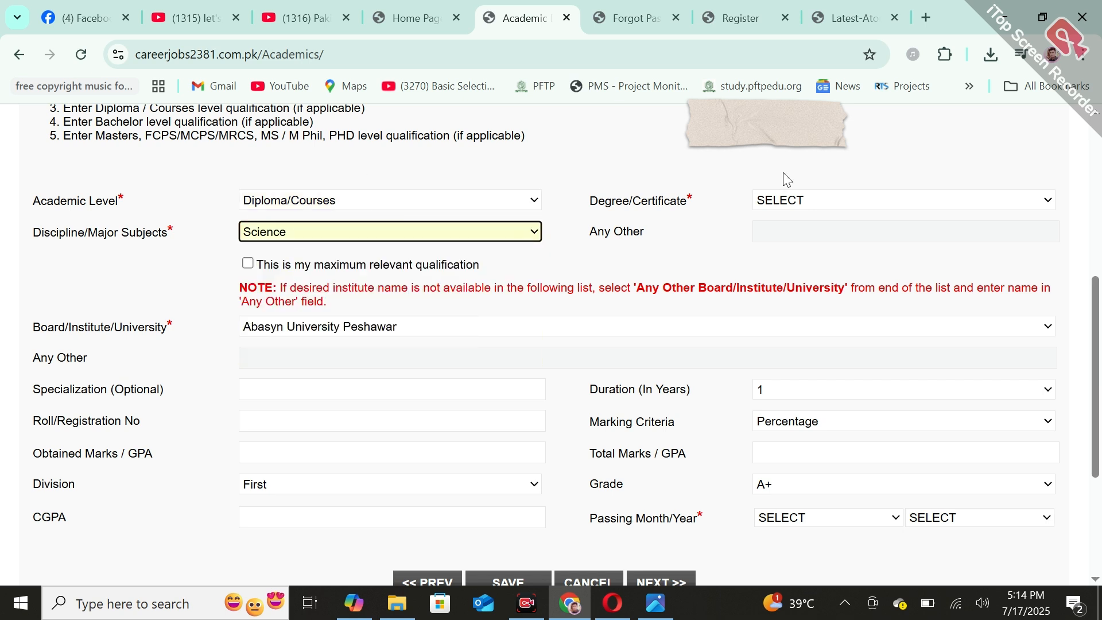
left_click(770, 205)
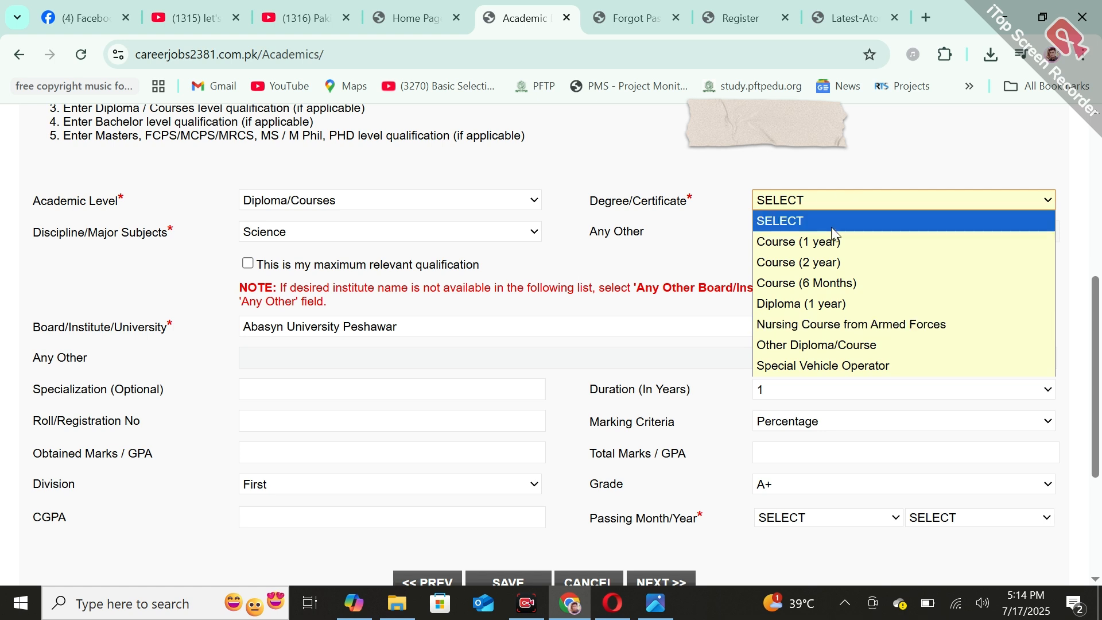
left_click(864, 244)
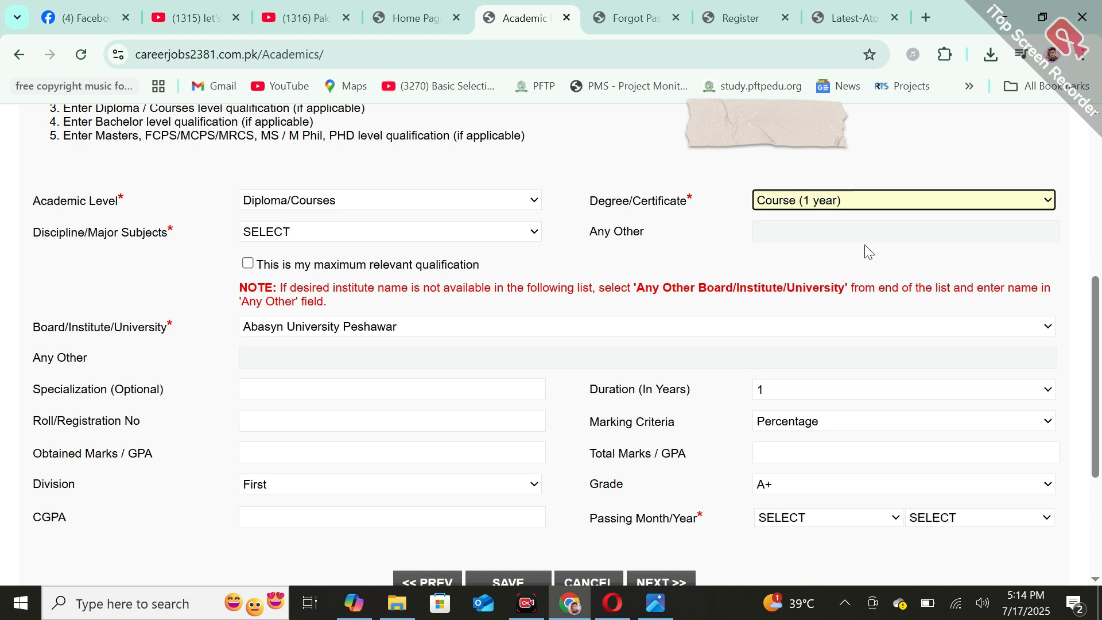
left_click(412, 233)
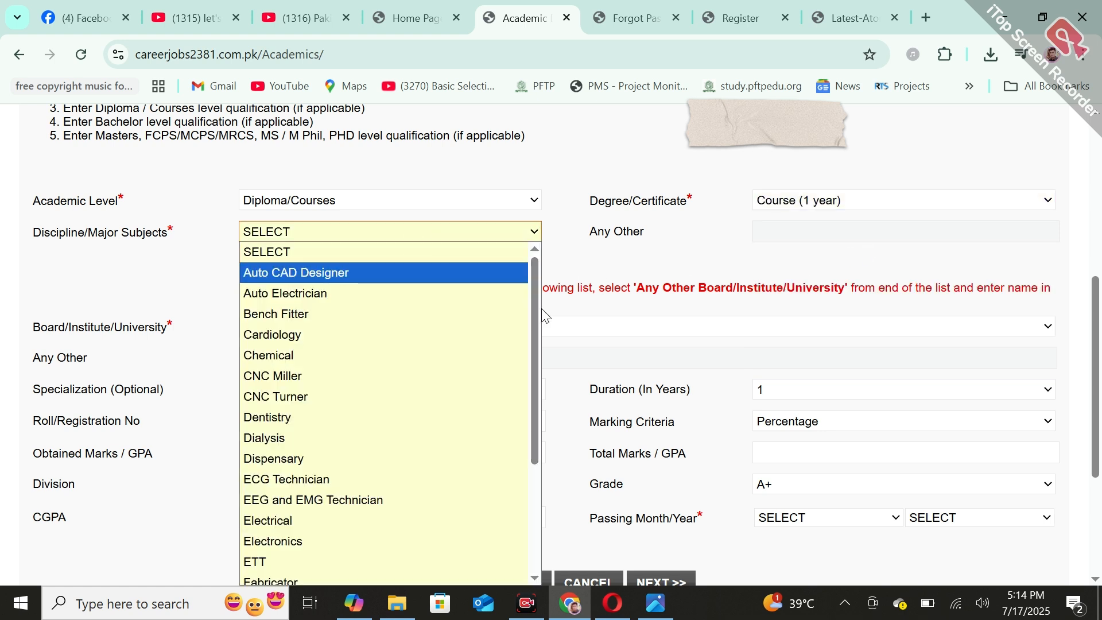
left_click_drag(538, 323, 540, 481)
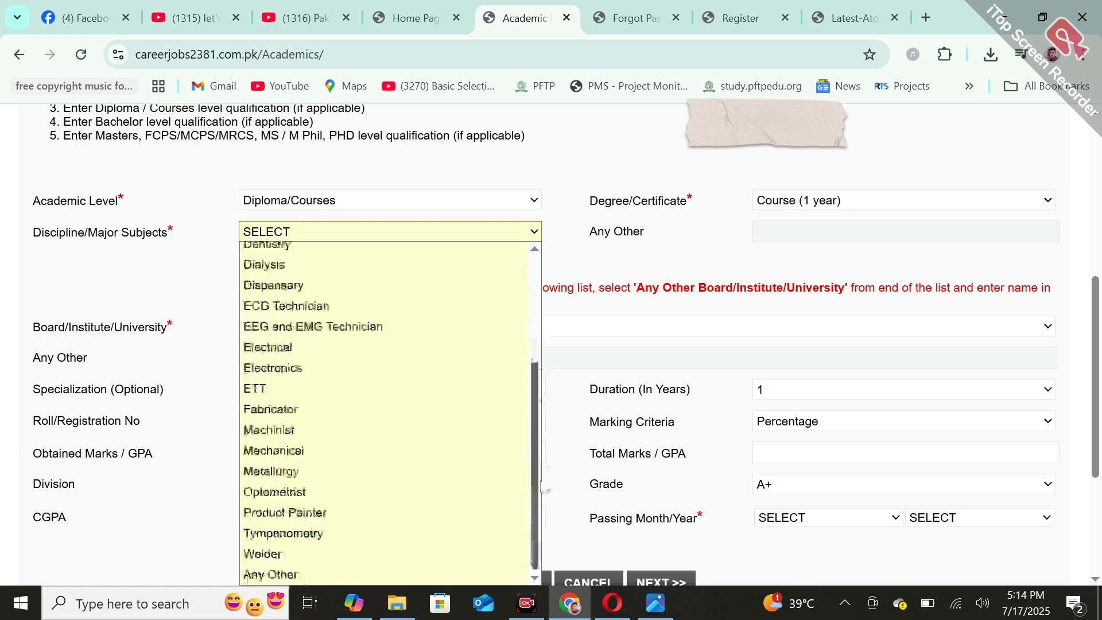
left_click(370, 249)
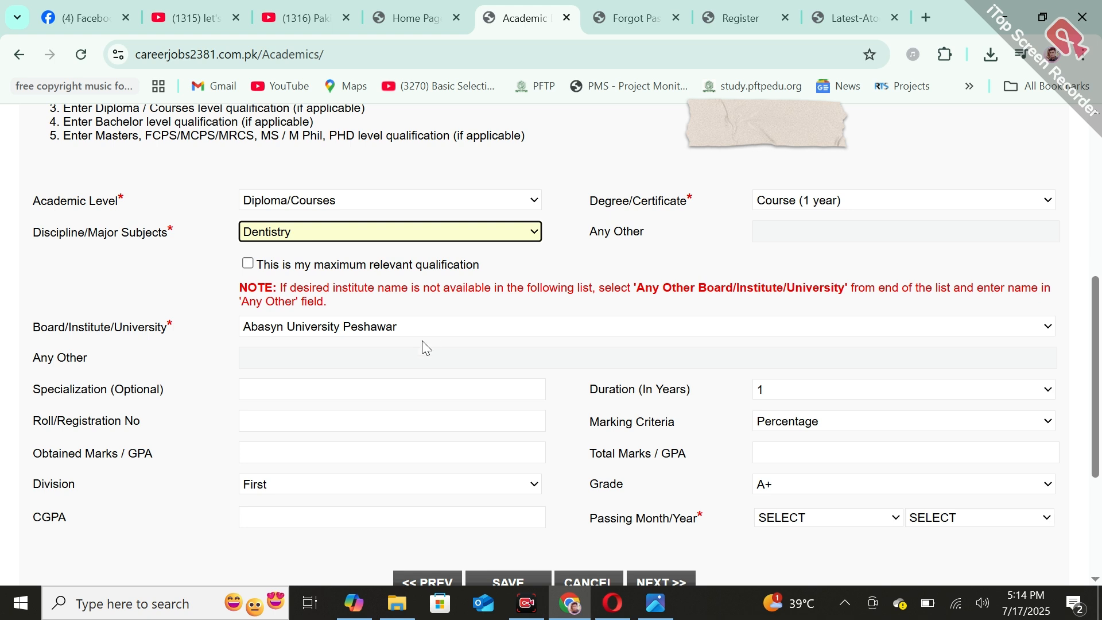
Check the duration, marking criteria, division and passing year options for the diploma entry
left_click(843, 394)
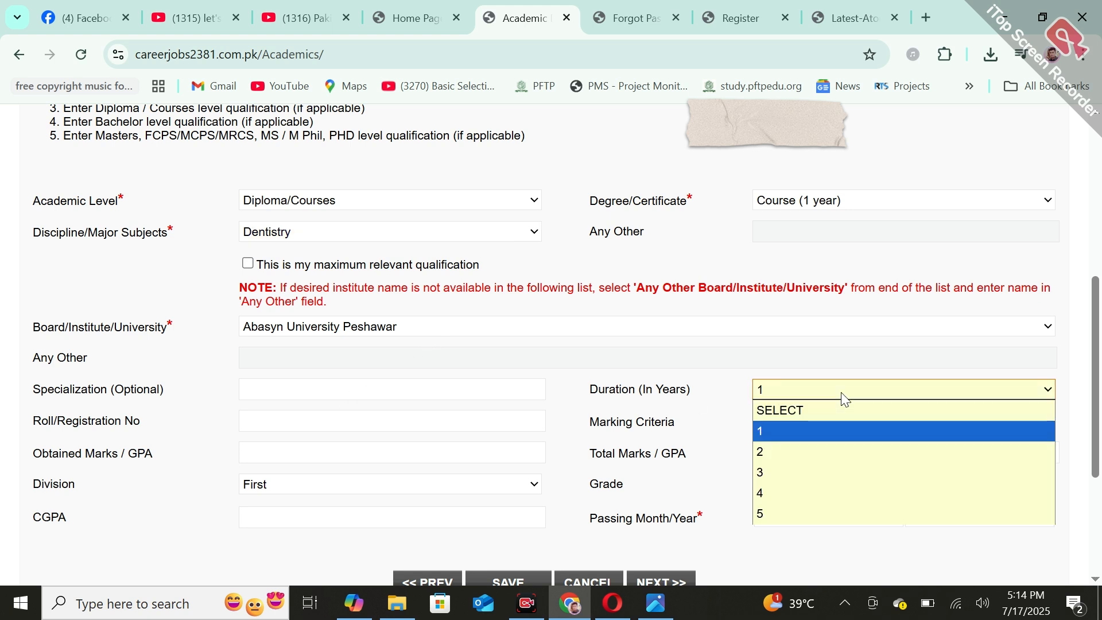
left_click(844, 394)
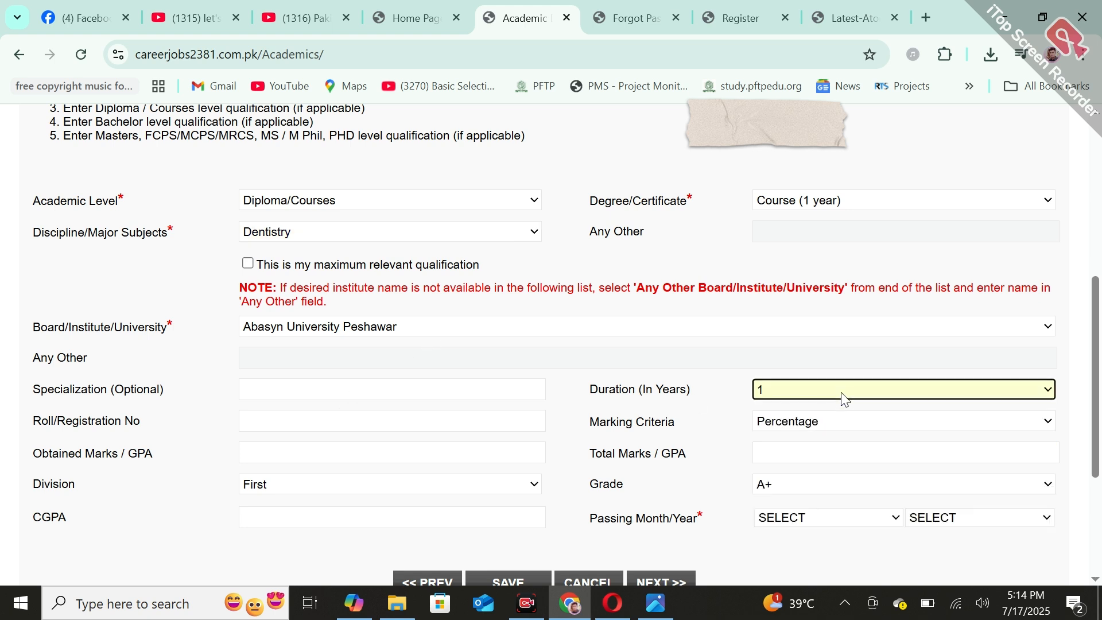
left_click(864, 432)
left_click(863, 426)
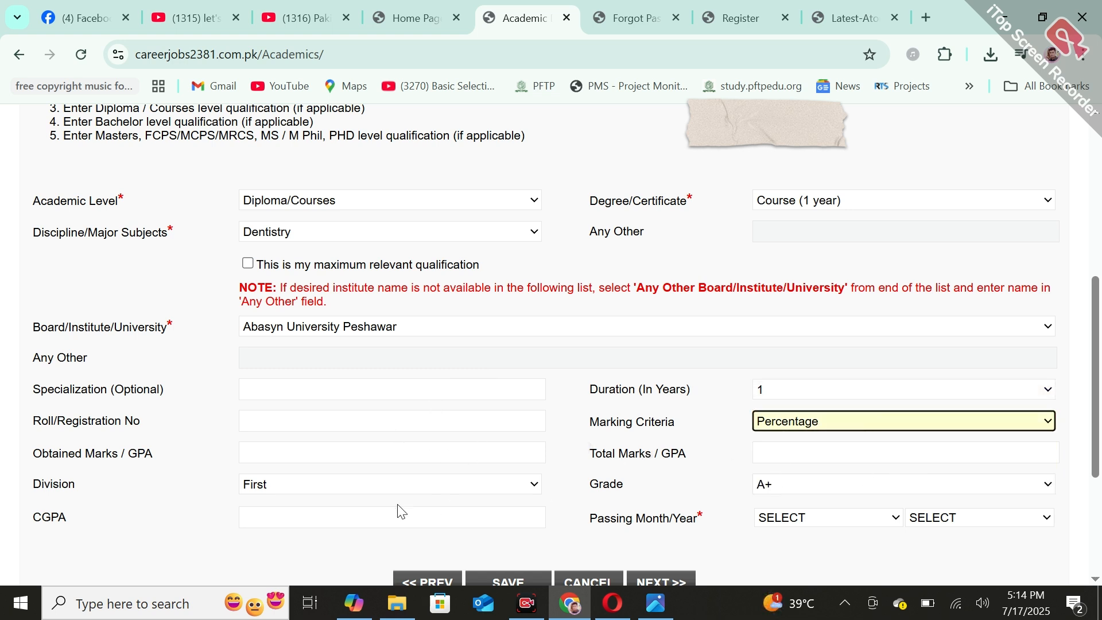
left_click(430, 489)
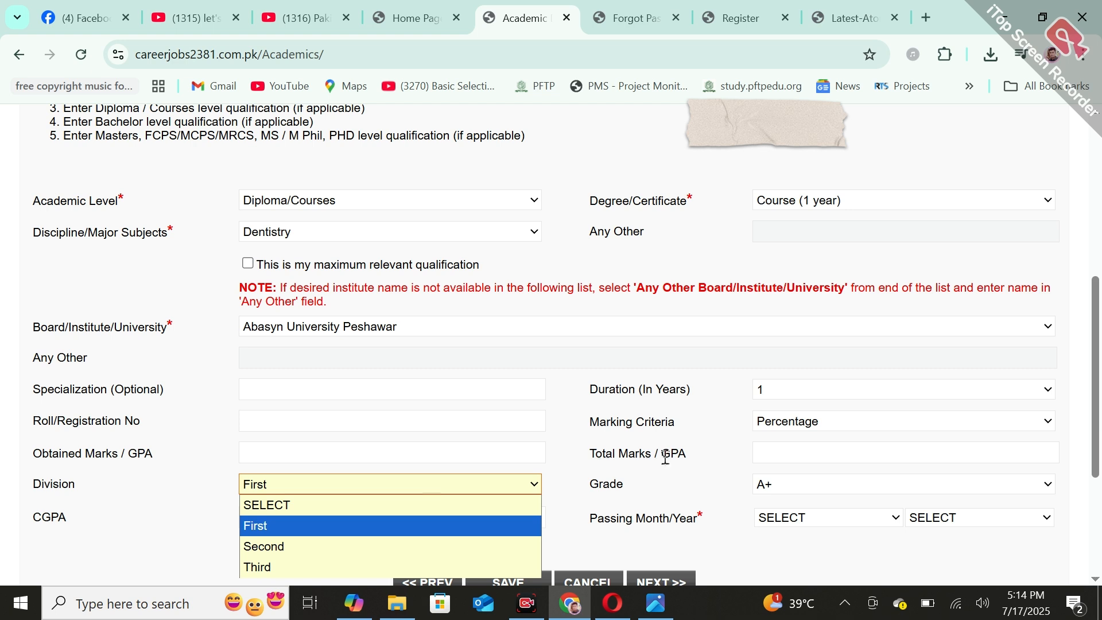
left_click(681, 488)
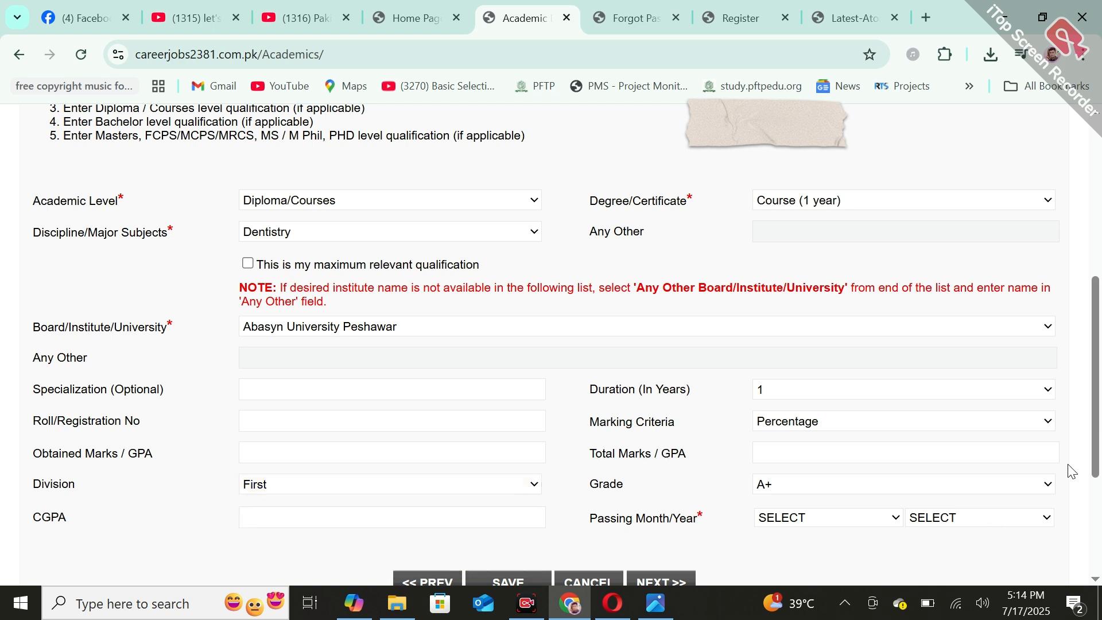
left_click(994, 524)
left_click(996, 526)
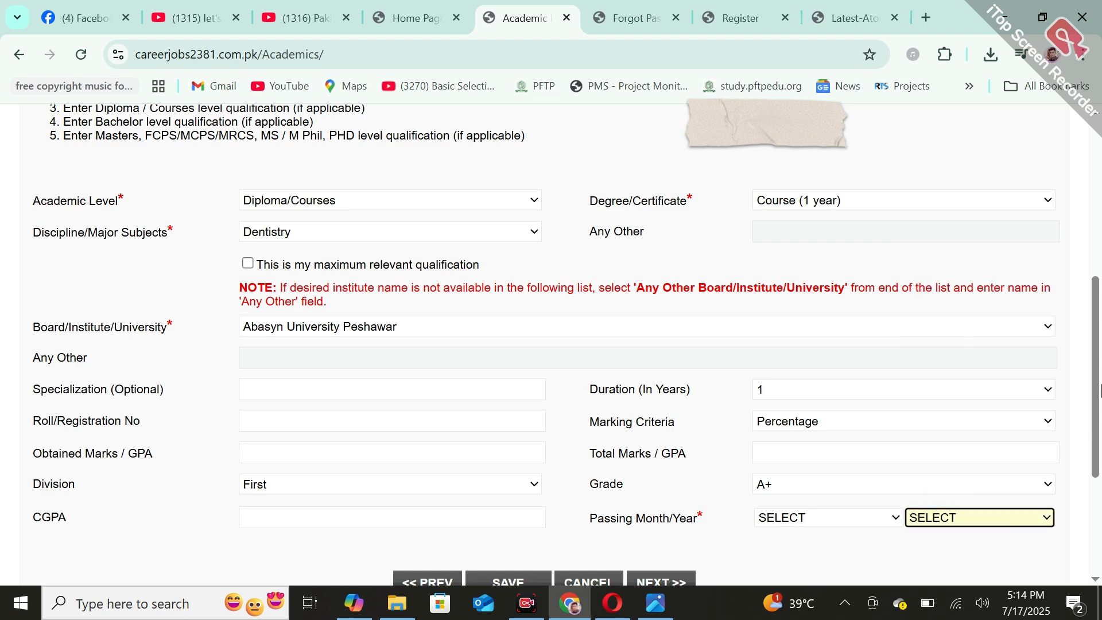
scroll(1100, 371, "up", 5)
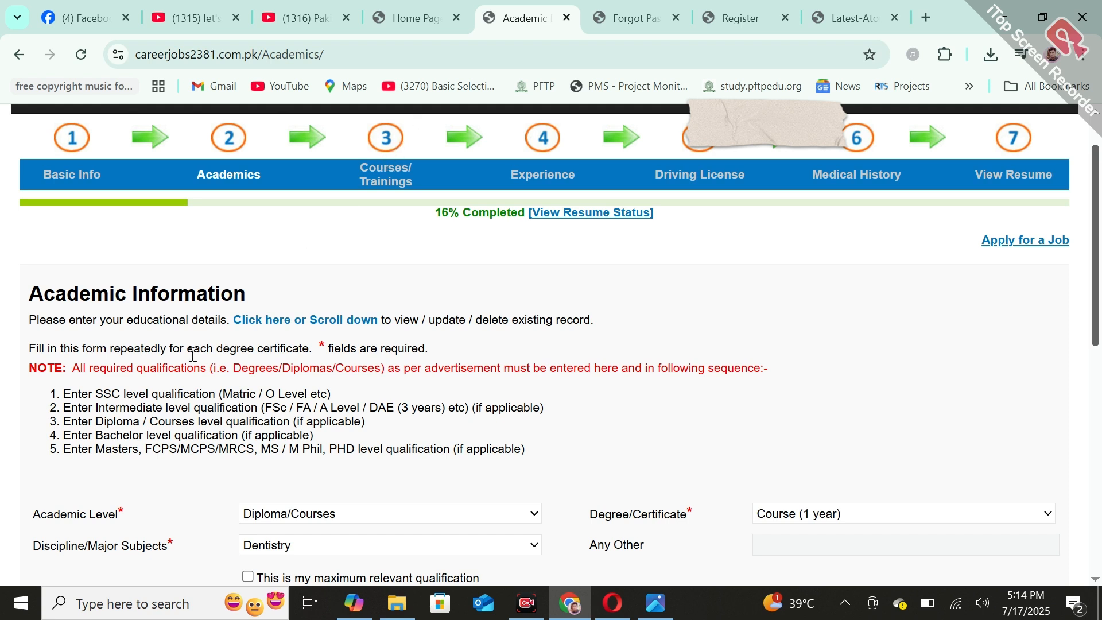
Set the academic level to Bachlors, the degree to BCS (4 years) and the discipline to Computer Science
left_click(381, 517)
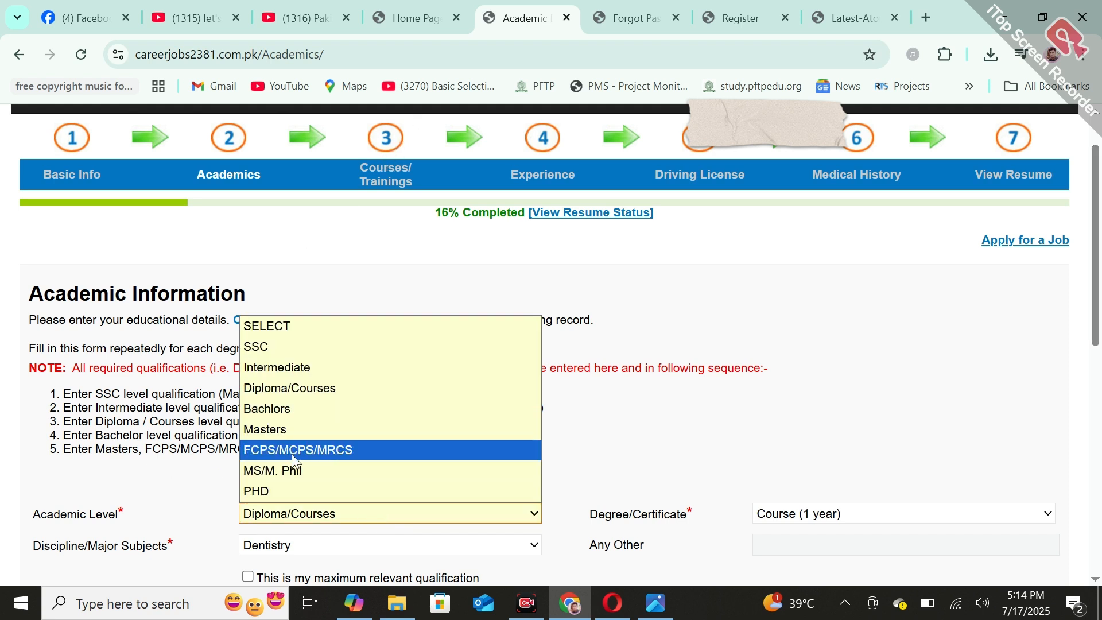
left_click(432, 418)
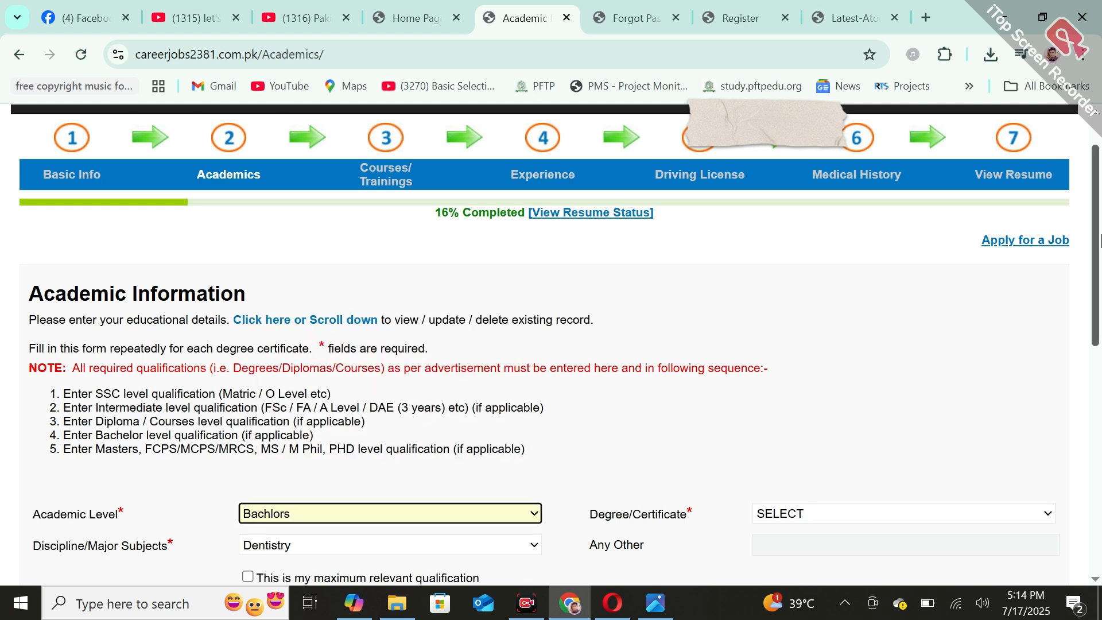
scroll(432, 418, "down", 3)
left_click(818, 315)
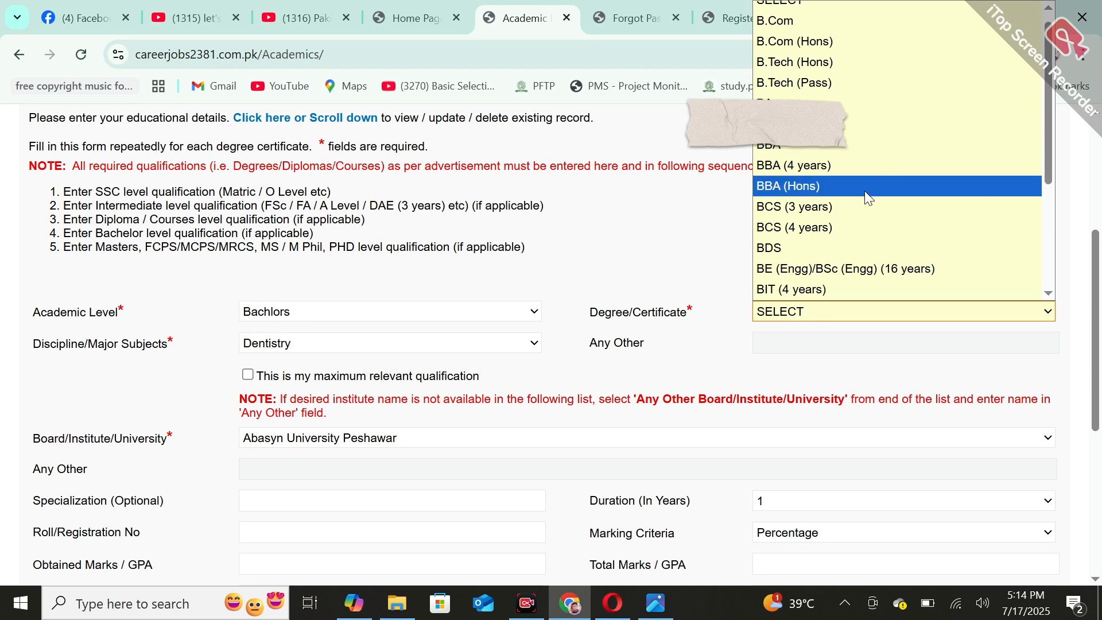
left_click(837, 231)
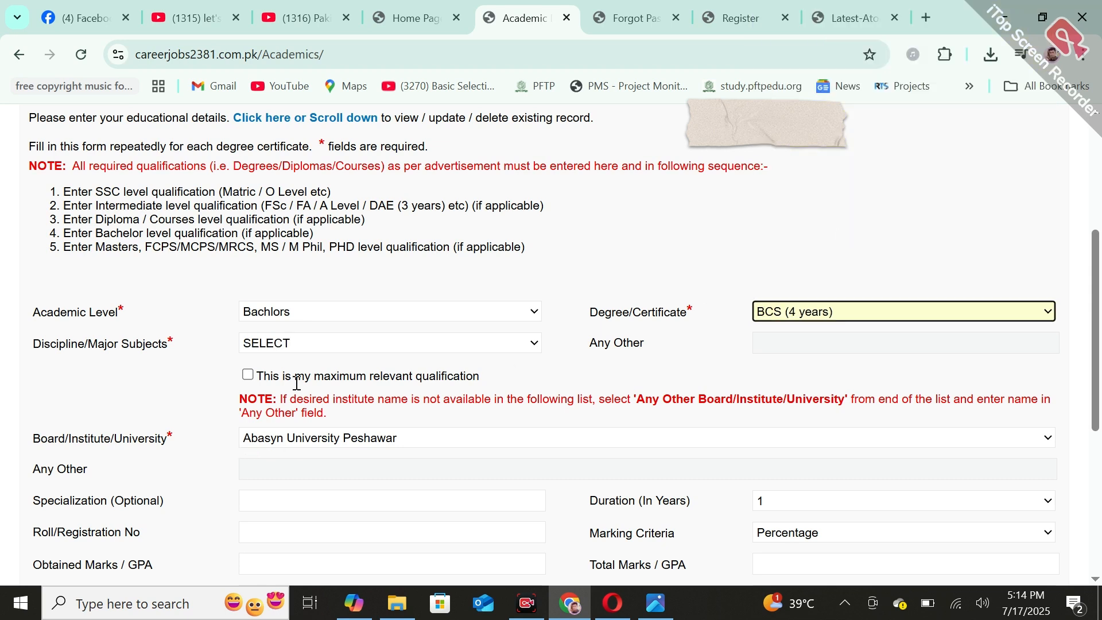
left_click(383, 344)
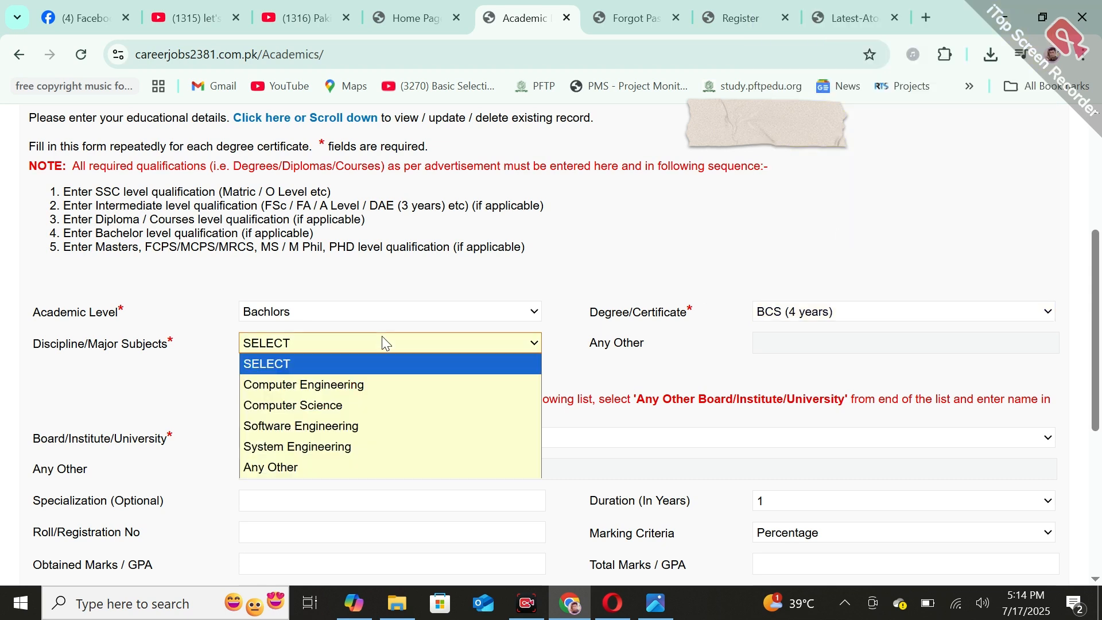
left_click(305, 408)
Open the resume's Courses/Trainings section and check its fields and the course/training type options
left_click_drag(1099, 345, 1099, 215)
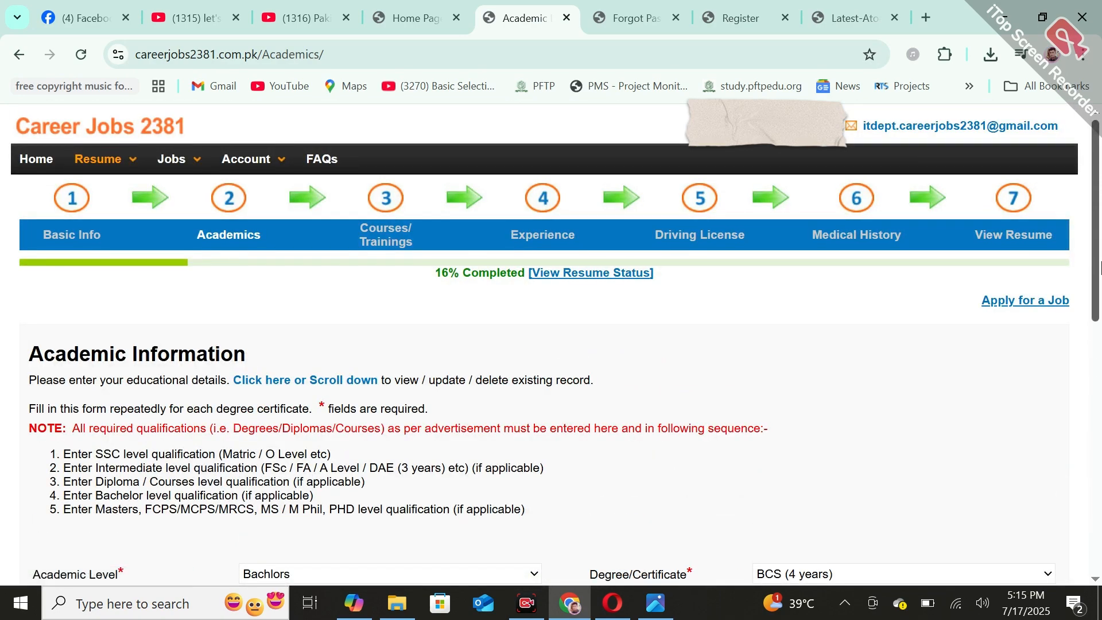
mouse_move(1100, 263)
left_mouse_down()
mouse_move(1101, 370)
mouse_move(1100, 262)
left_mouse_up()
left_click(386, 198)
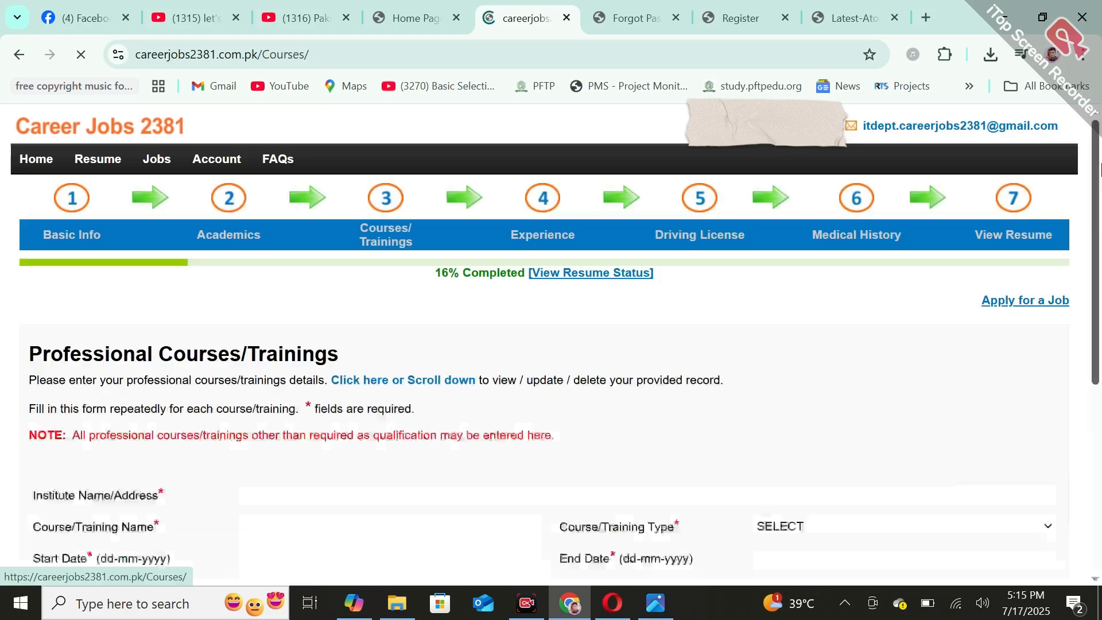
left_click_drag(1100, 171, 1101, 260)
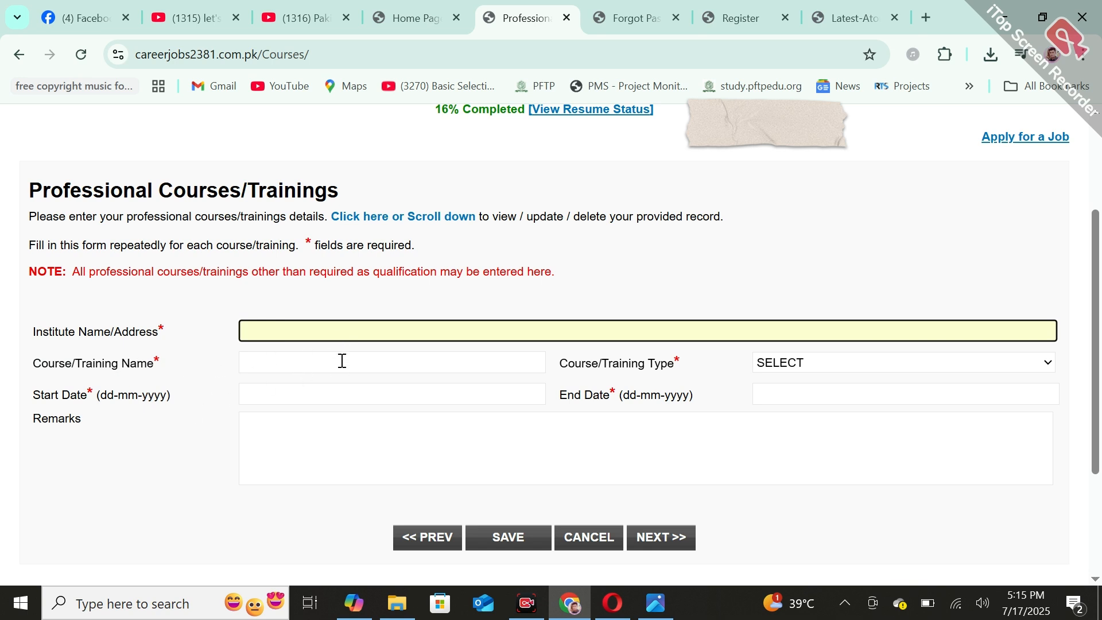
left_click(853, 370)
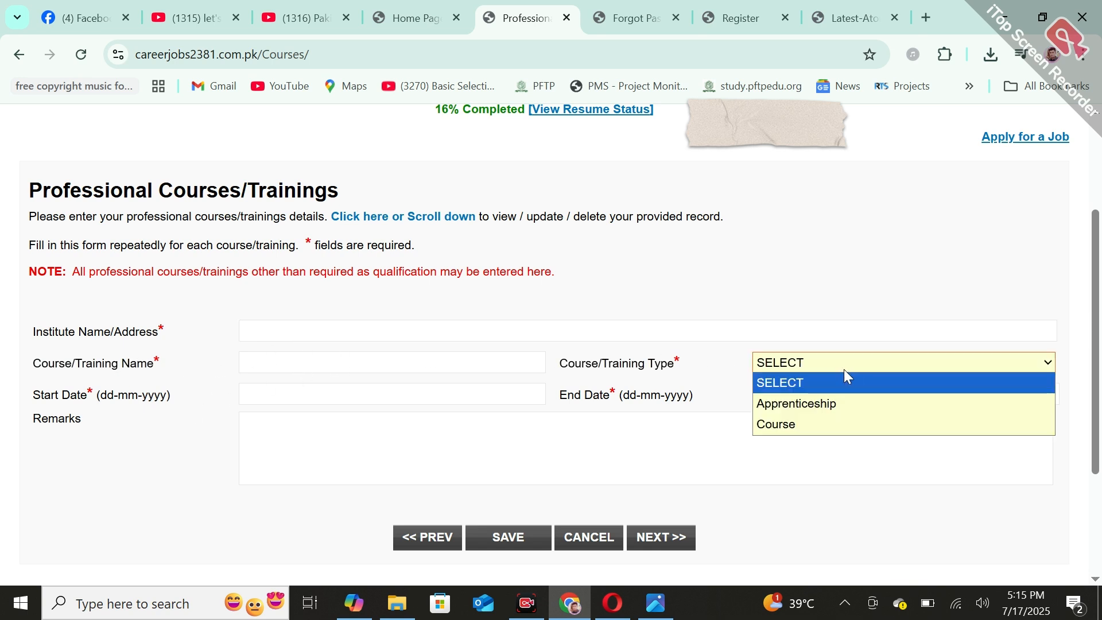
left_click(844, 370)
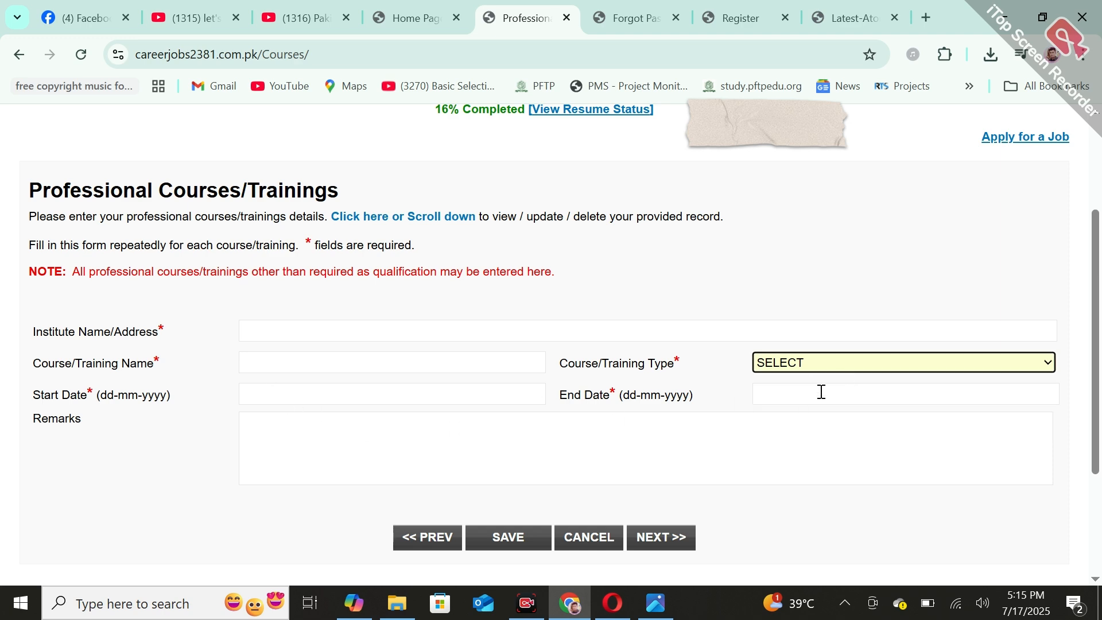
left_click_drag(1099, 392, 1100, 321)
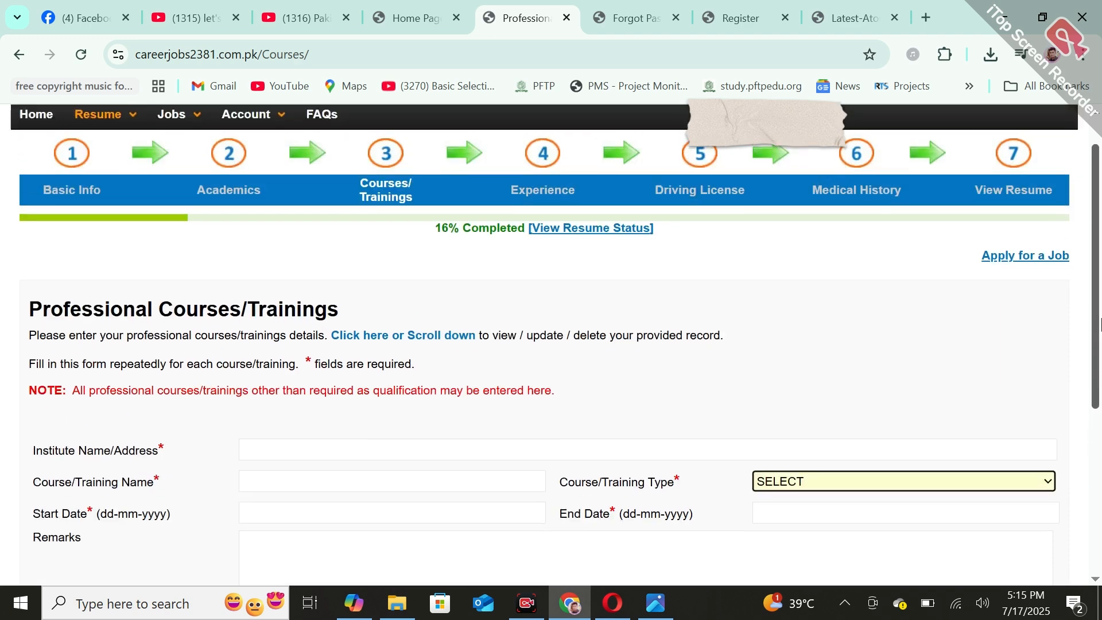
Open the resume's Experience section and check the job type options and the remaining employment fields
left_click(540, 203)
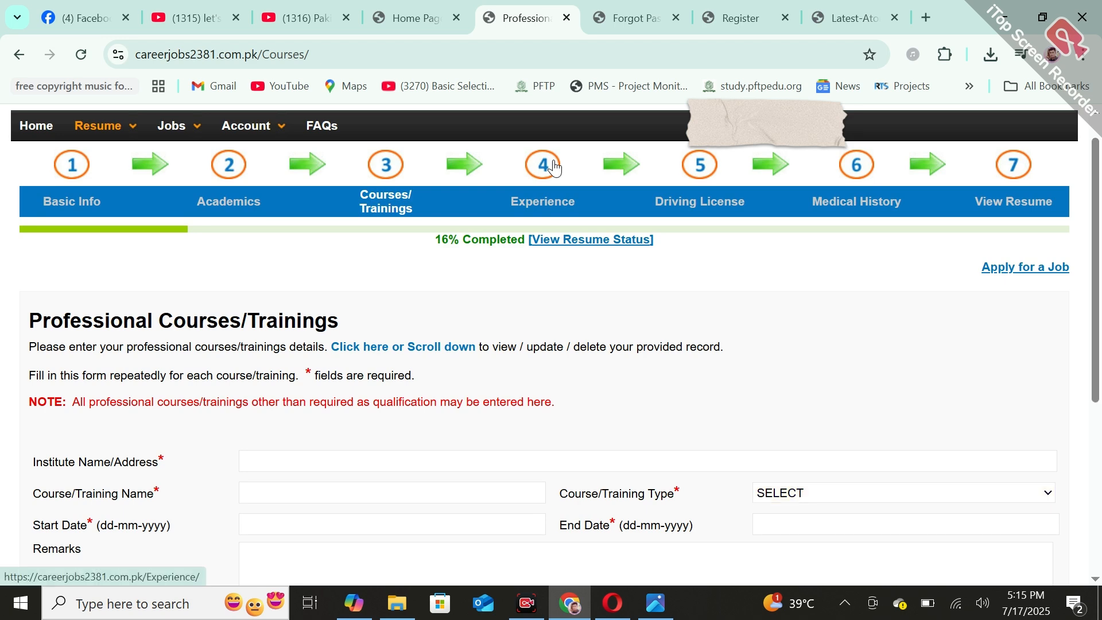
scroll(1092, 234, "down", 3)
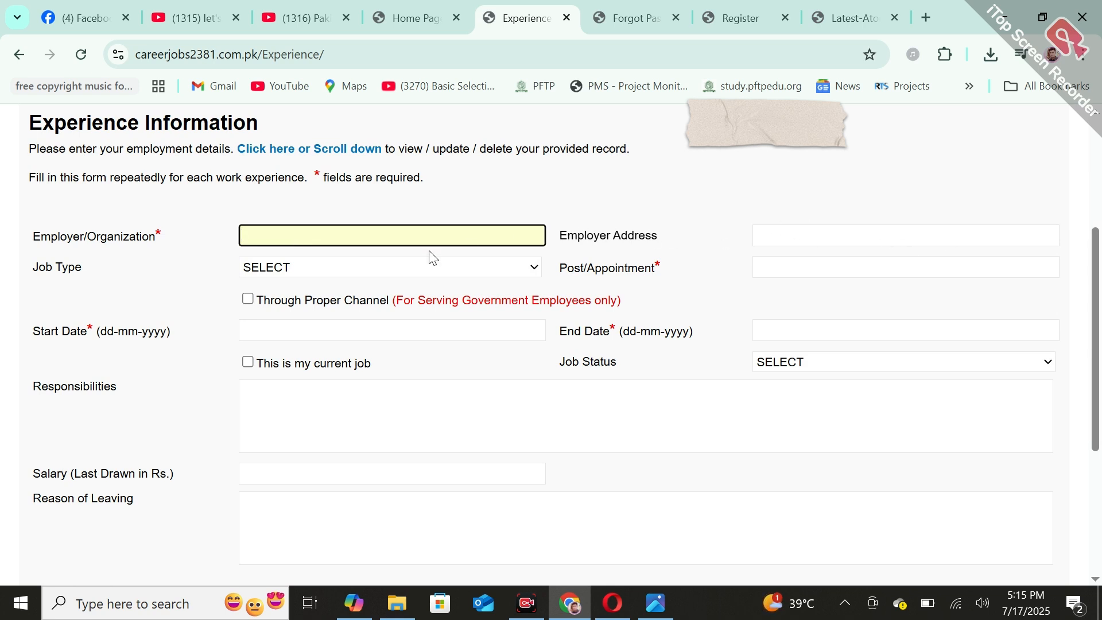
left_click(358, 270)
left_click(356, 265)
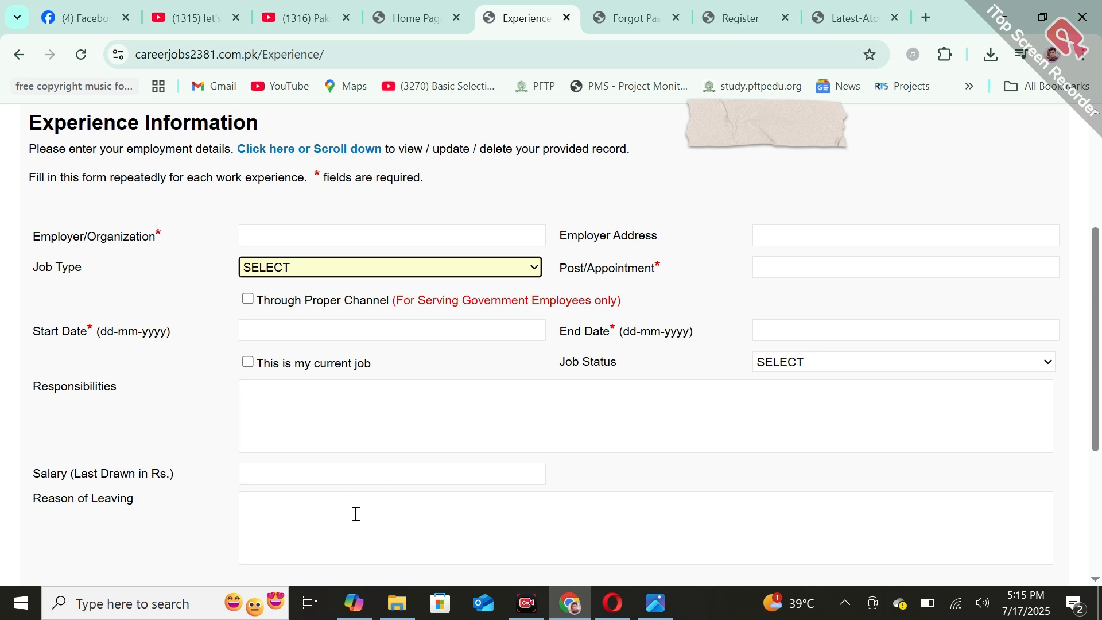
left_click_drag(1100, 347, 1100, 371)
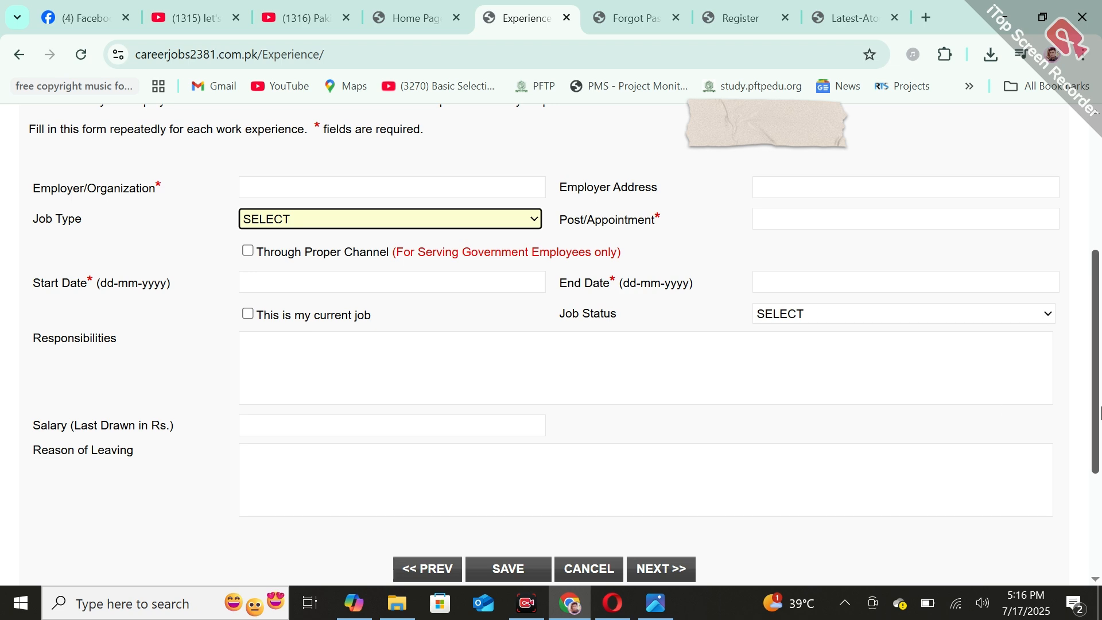
left_click_drag(1100, 412, 1100, 270)
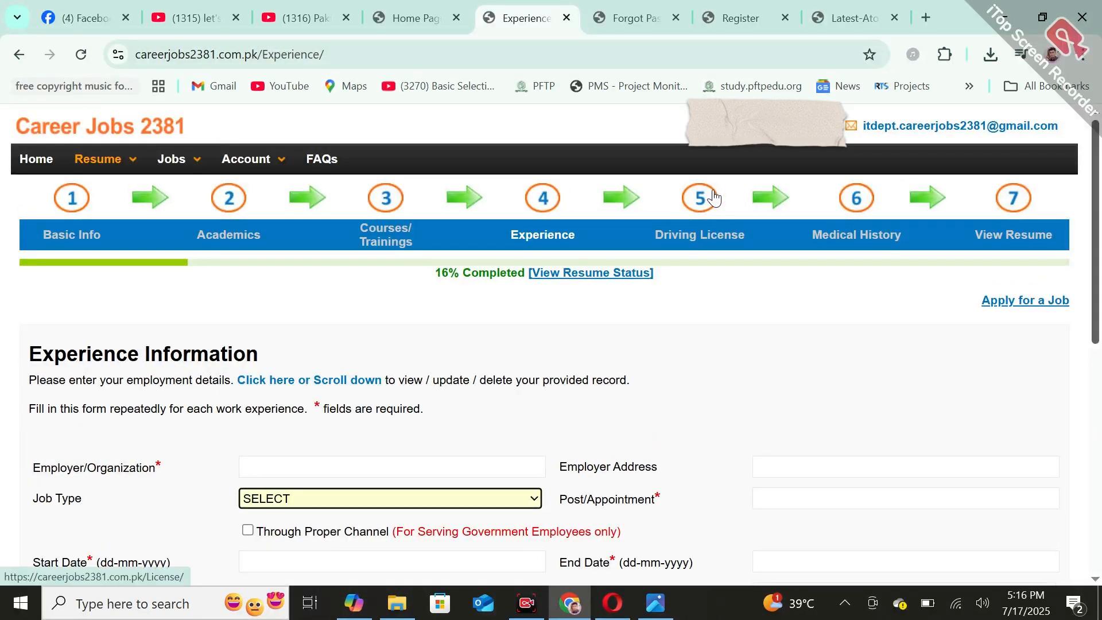
Open the resume's Driving License section and check its fields and the license type options
left_click(678, 227)
scroll(1100, 232, "down", 3)
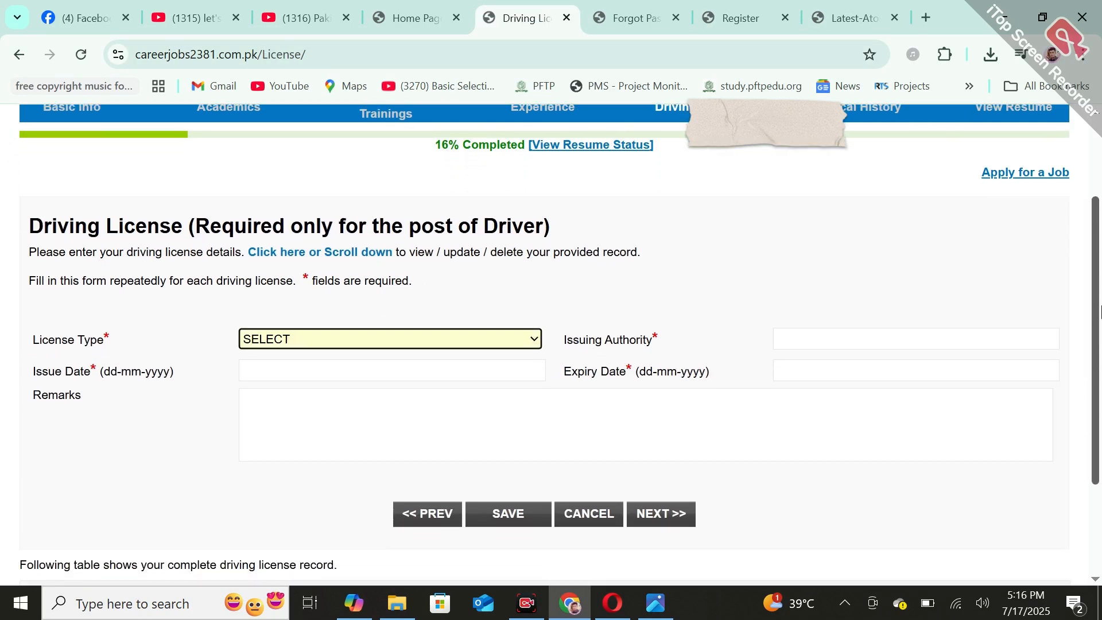
left_click(383, 319)
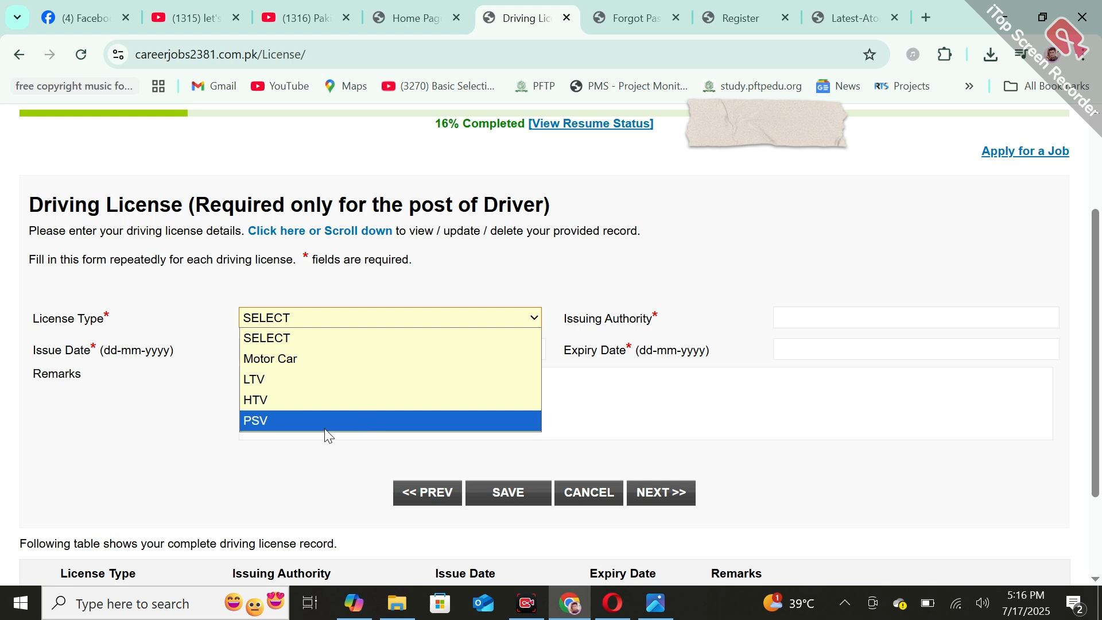
left_click(739, 290)
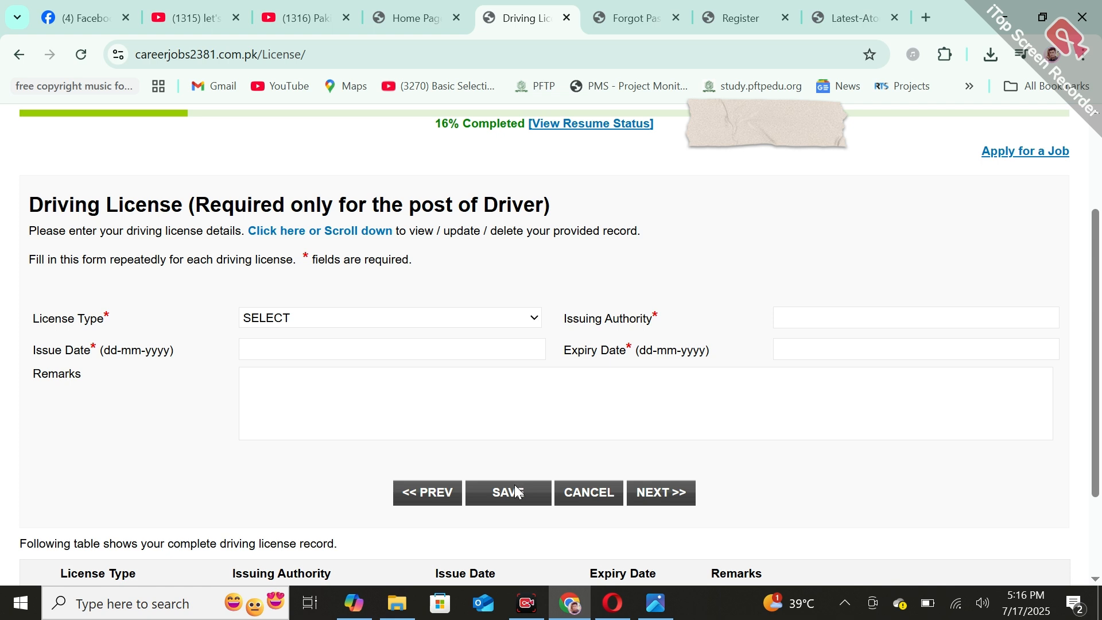
In the resume's Medical History section, answer No to being declared medically unfit and No to any disability
scroll(839, 308, "up", 3)
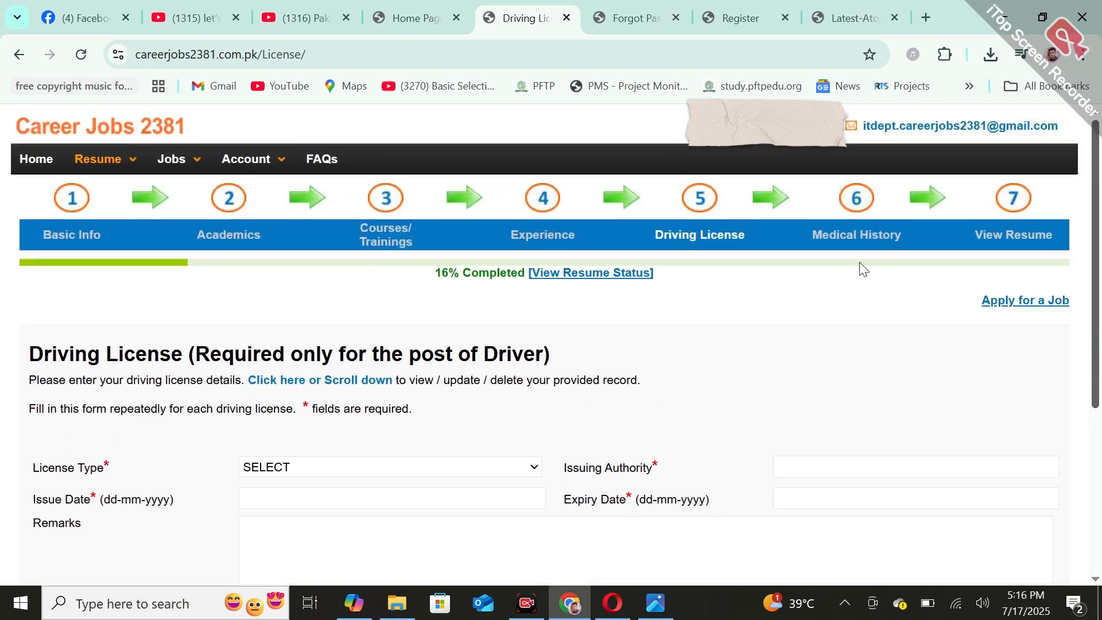
left_click(858, 202)
scroll(1101, 328, "down", 3)
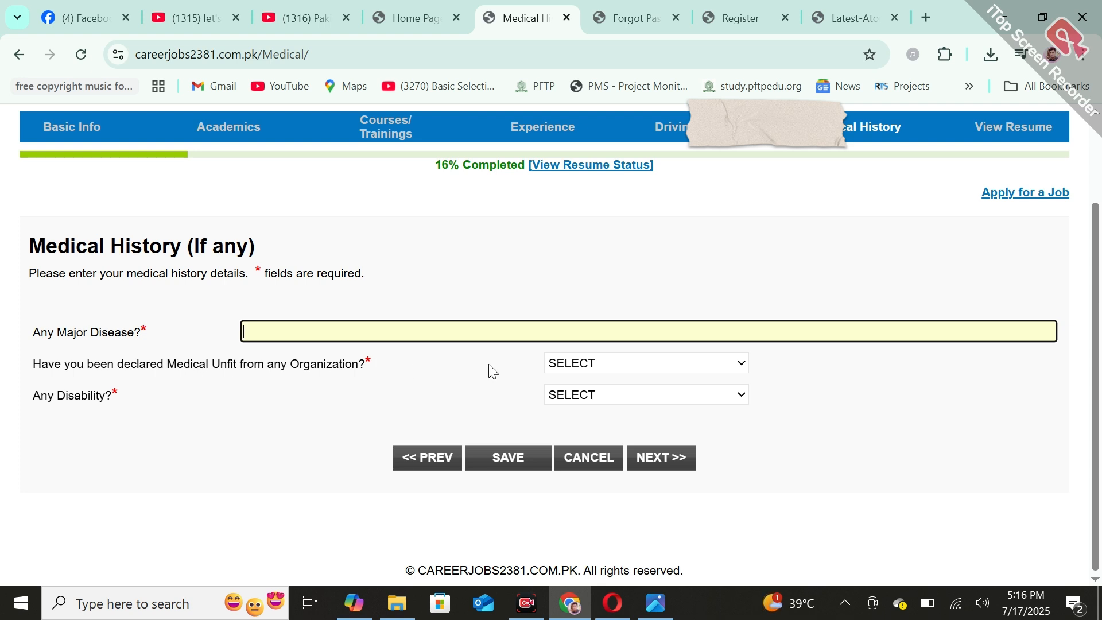
left_click(642, 370)
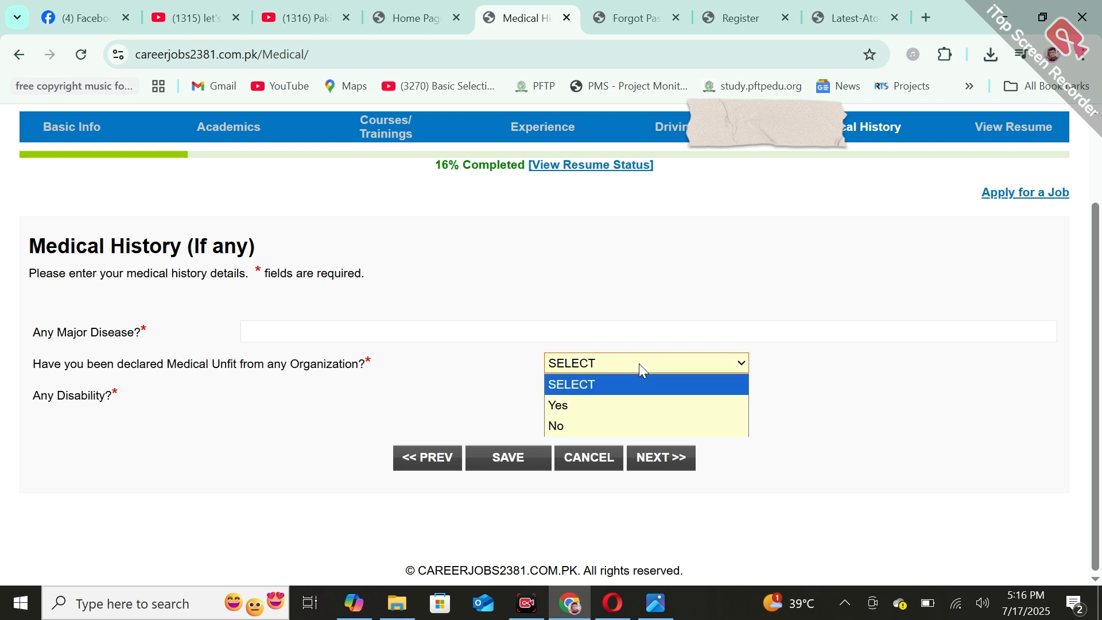
left_click(553, 419)
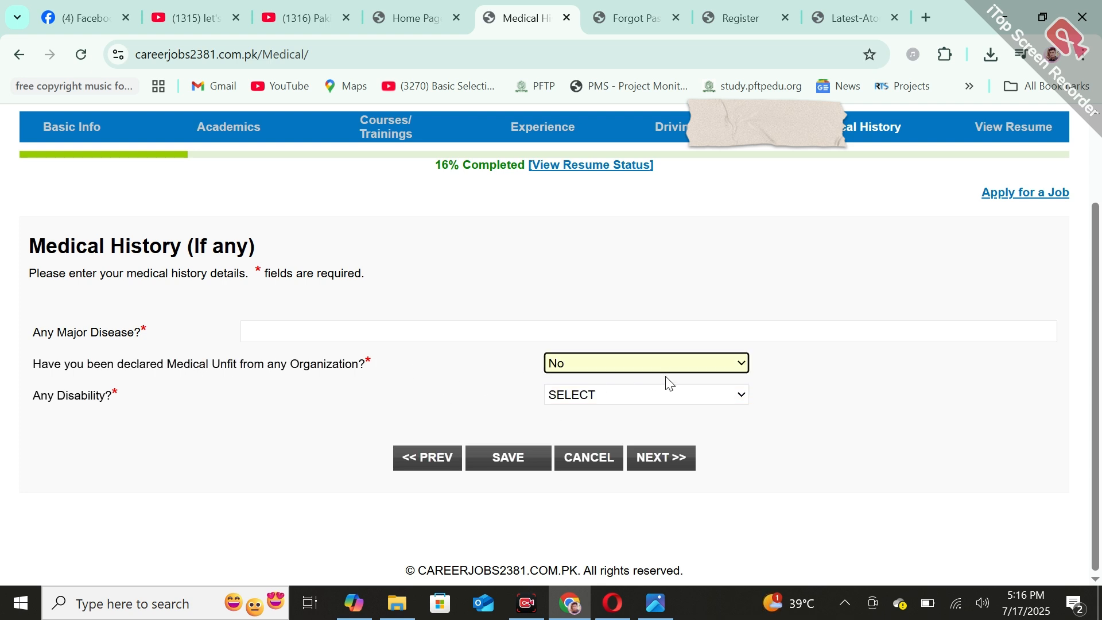
left_click(653, 397)
left_click(577, 456)
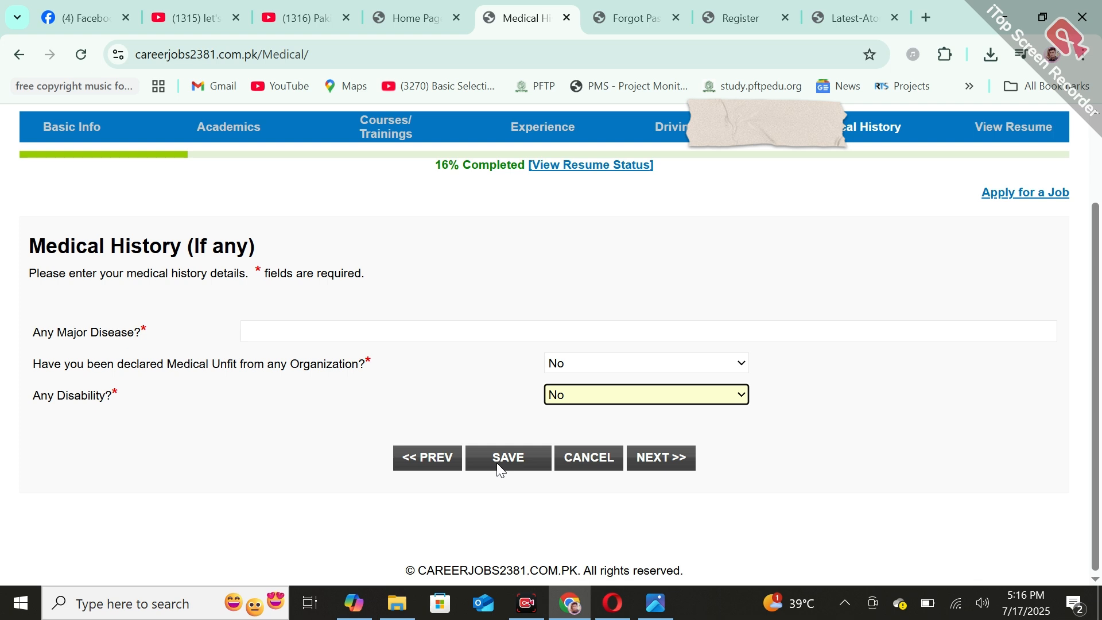
Open the resume preview and review every section from Basic Information down to Medical History
scroll(792, 283, "up", 3)
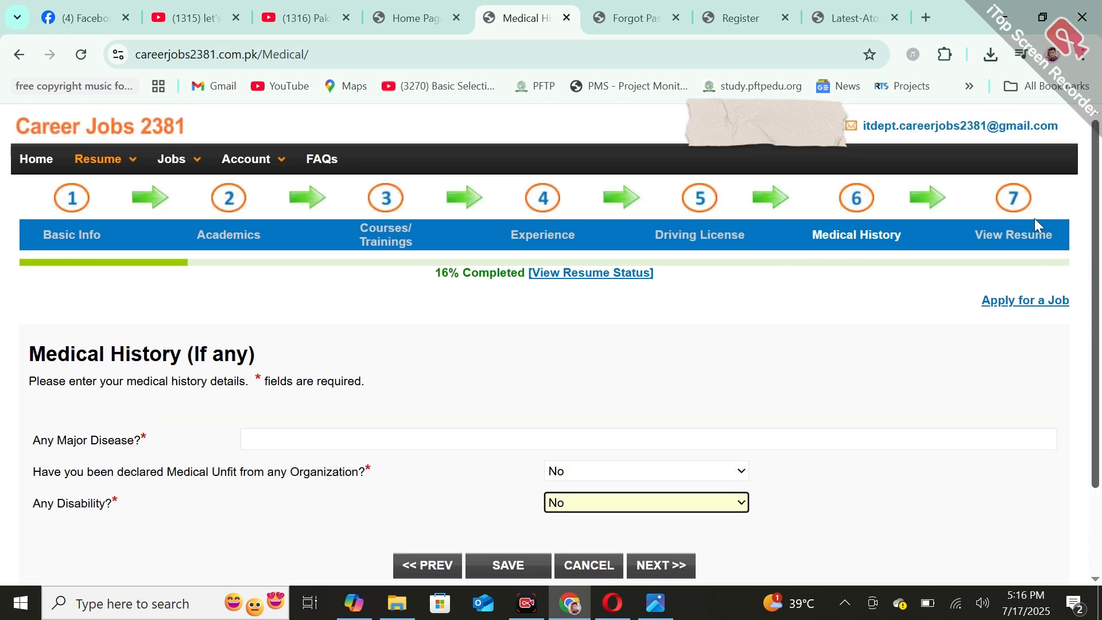
left_click(1017, 209)
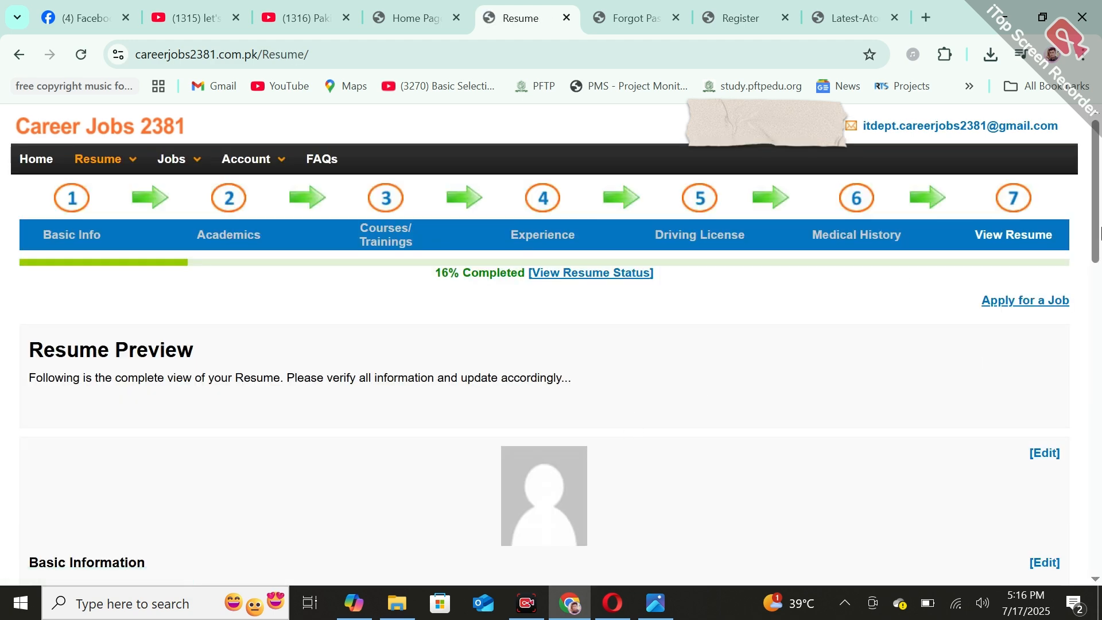
left_click_drag(1101, 234, 1101, 261)
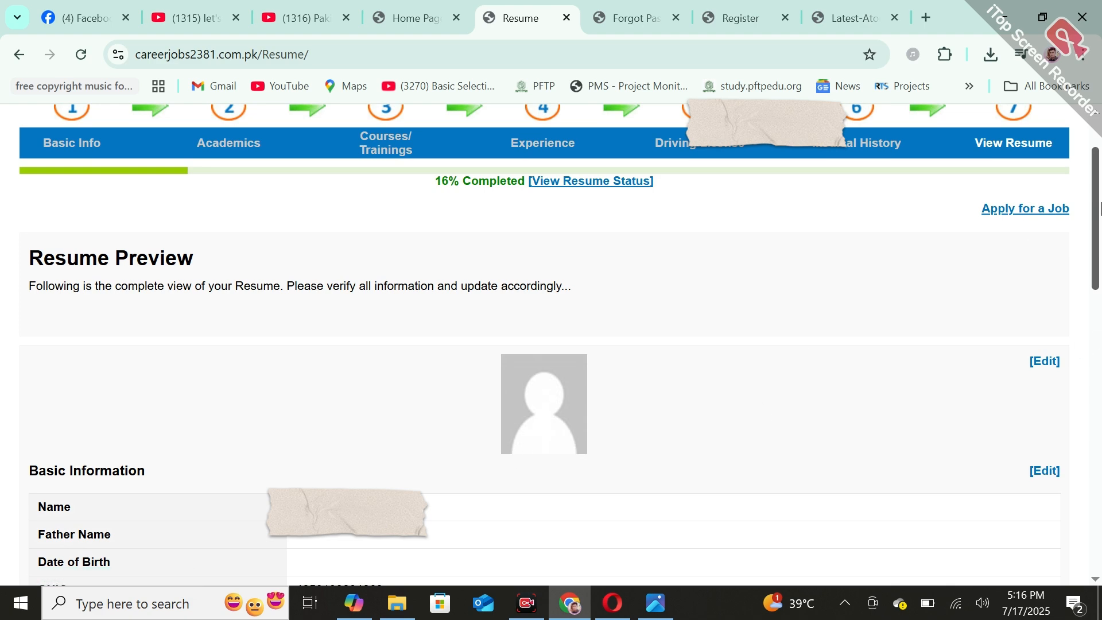
left_click_drag(1101, 209, 1101, 475)
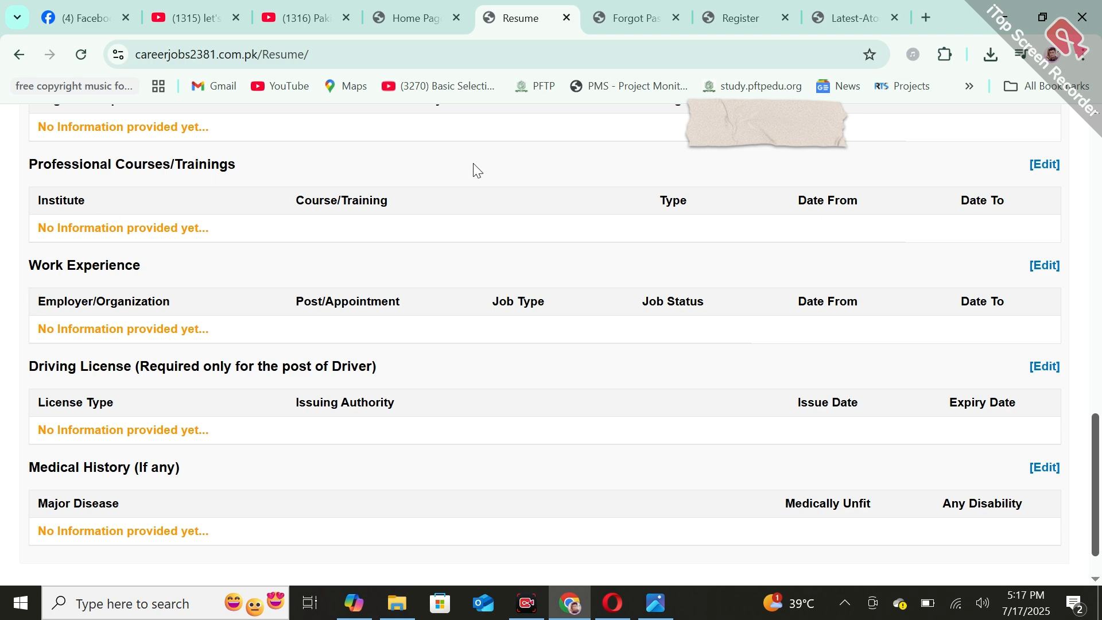
Open the job openings and examine the listed posts with their required qualifications and experience
scroll(1018, 357, "up", 20)
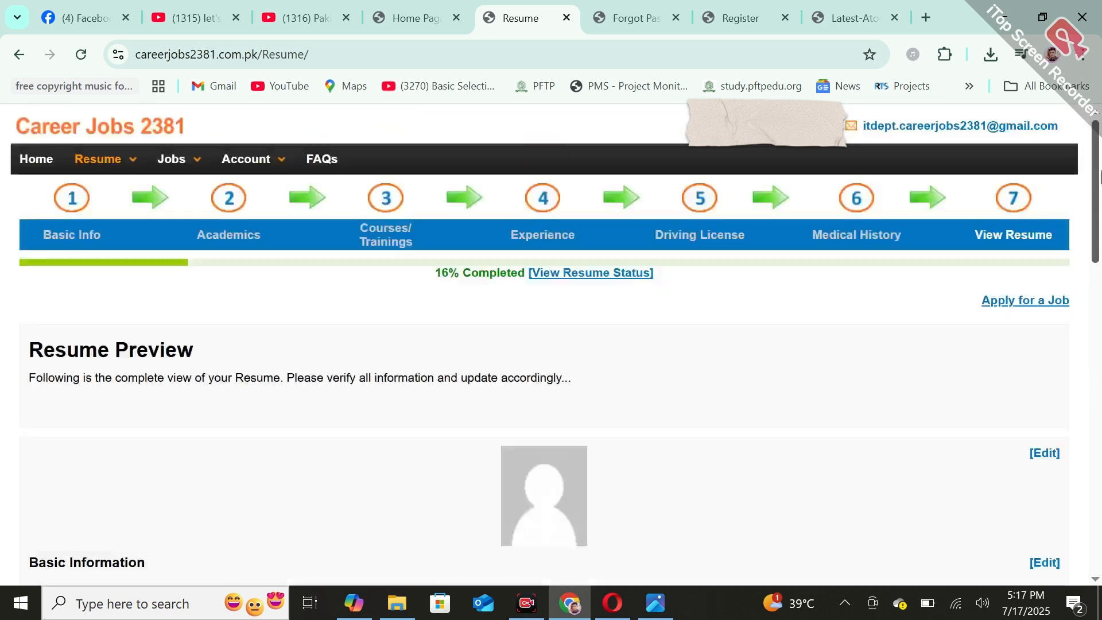
left_click(1017, 302)
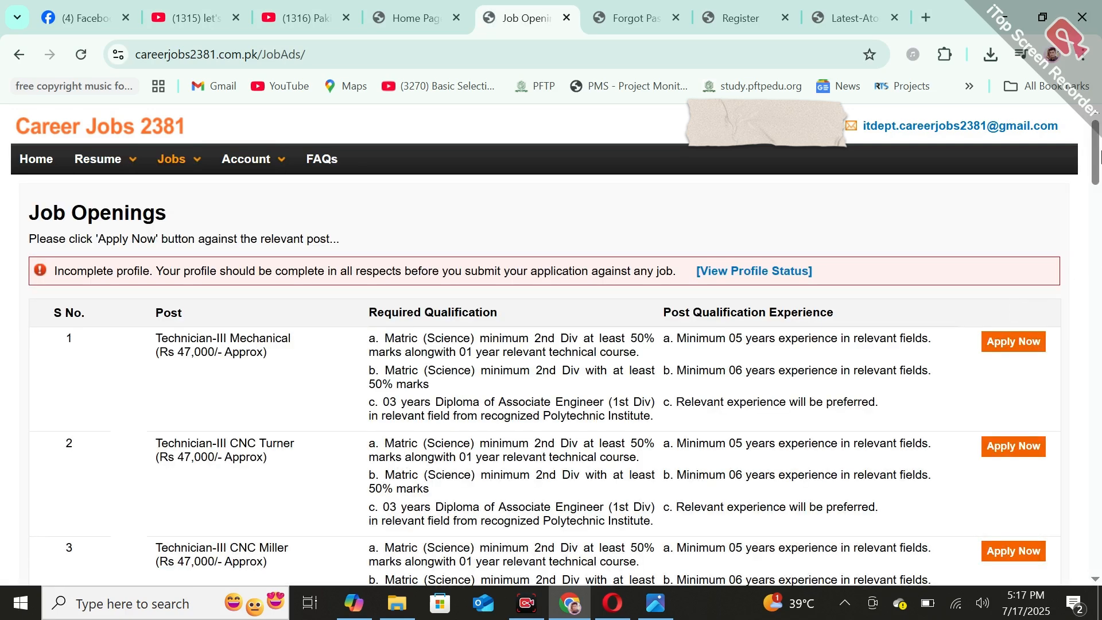
scroll(480, 203, "down", 3)
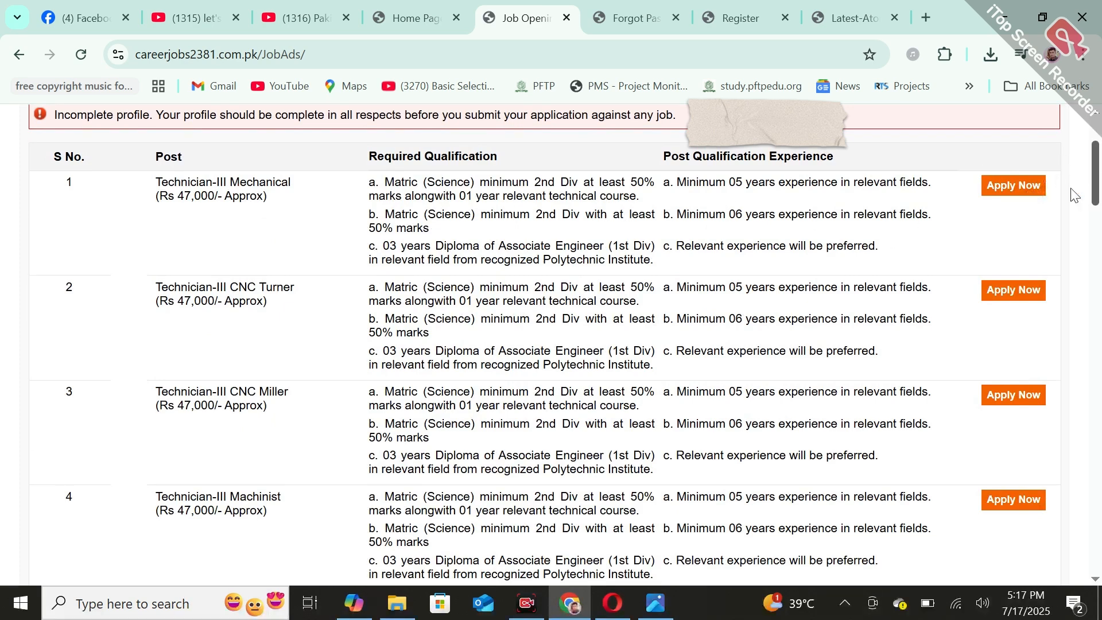
mouse_move(1094, 184)
left_mouse_down()
mouse_move(1099, 577)
mouse_move(1099, 163)
left_mouse_up()
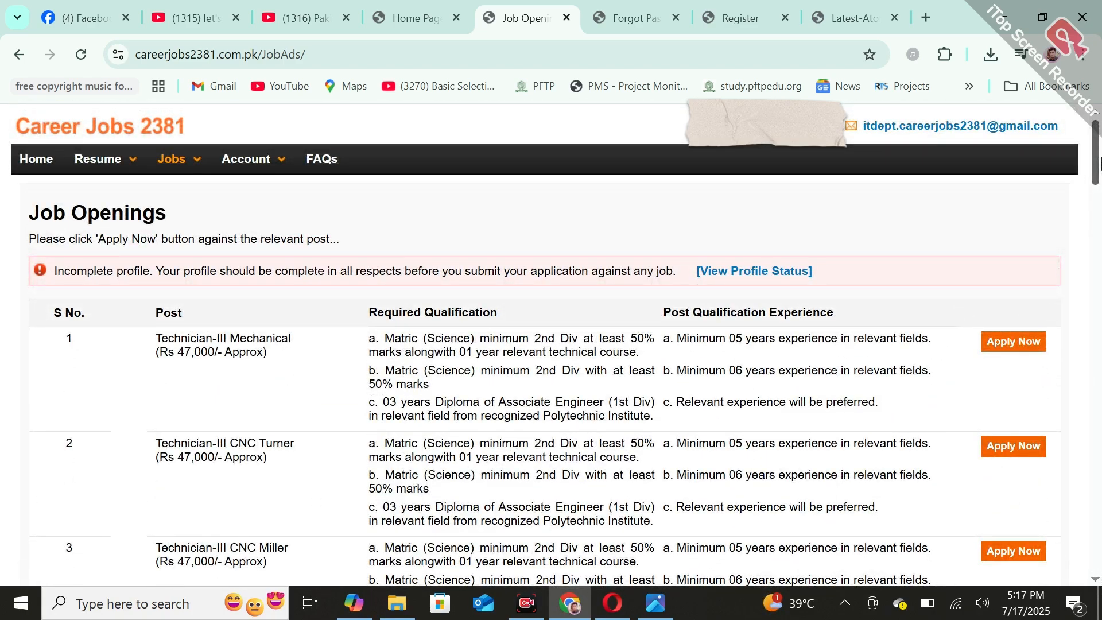
View the account's Change Password form and return to the list of job openings
left_click(260, 188)
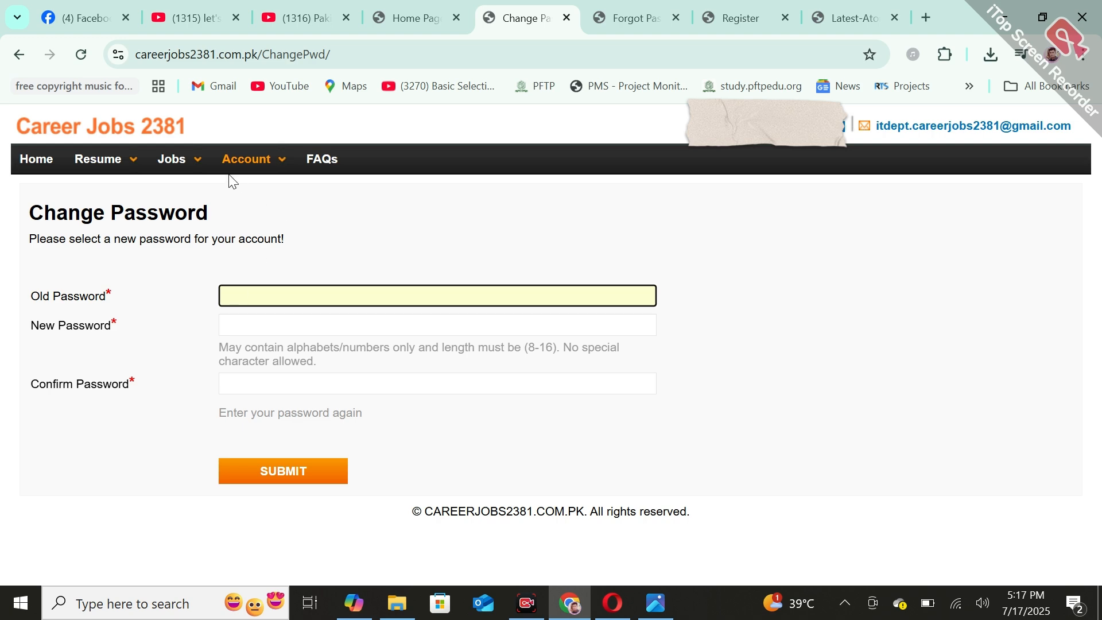
left_click(171, 161)
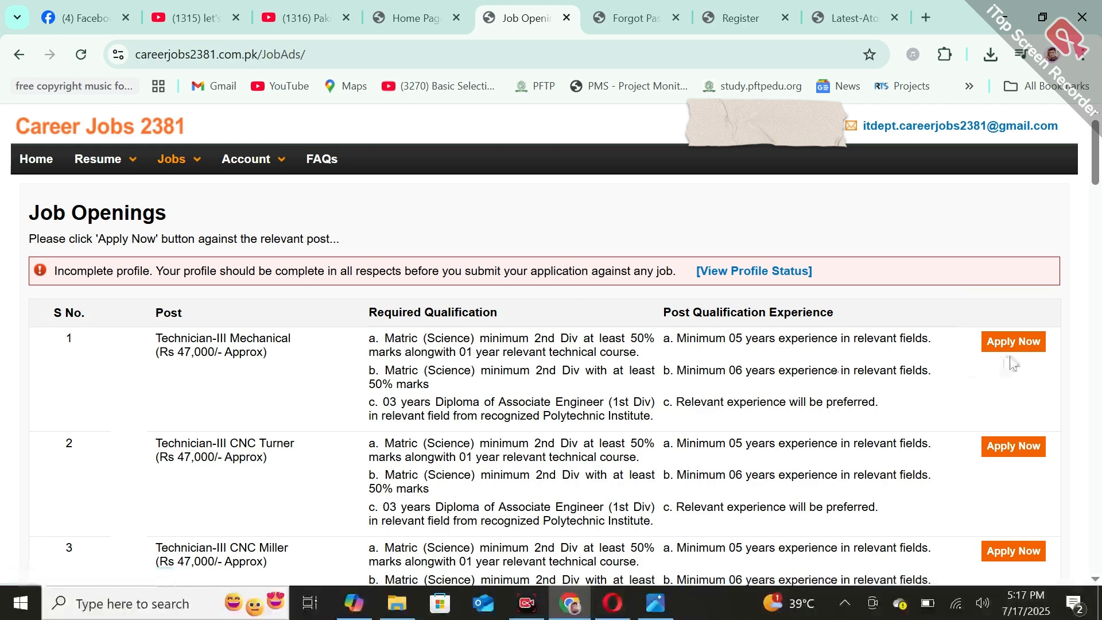
left_click_drag(1098, 164, 1098, 129)
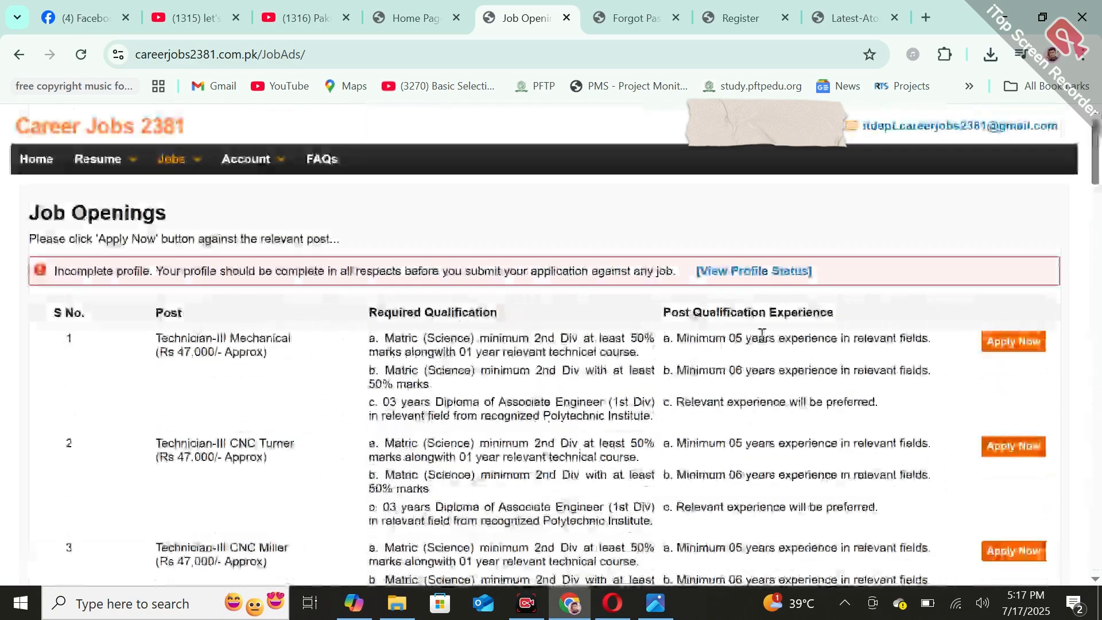
Revisit the resume's Basic Info section, the member home page and the Recover Password page
left_click(105, 170)
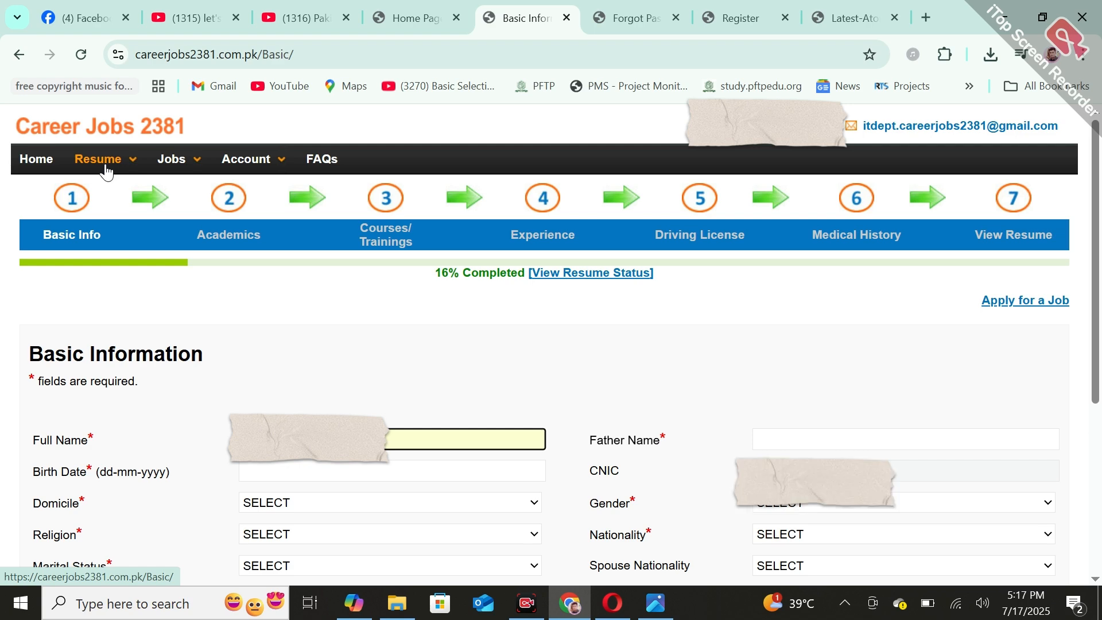
left_click(37, 172)
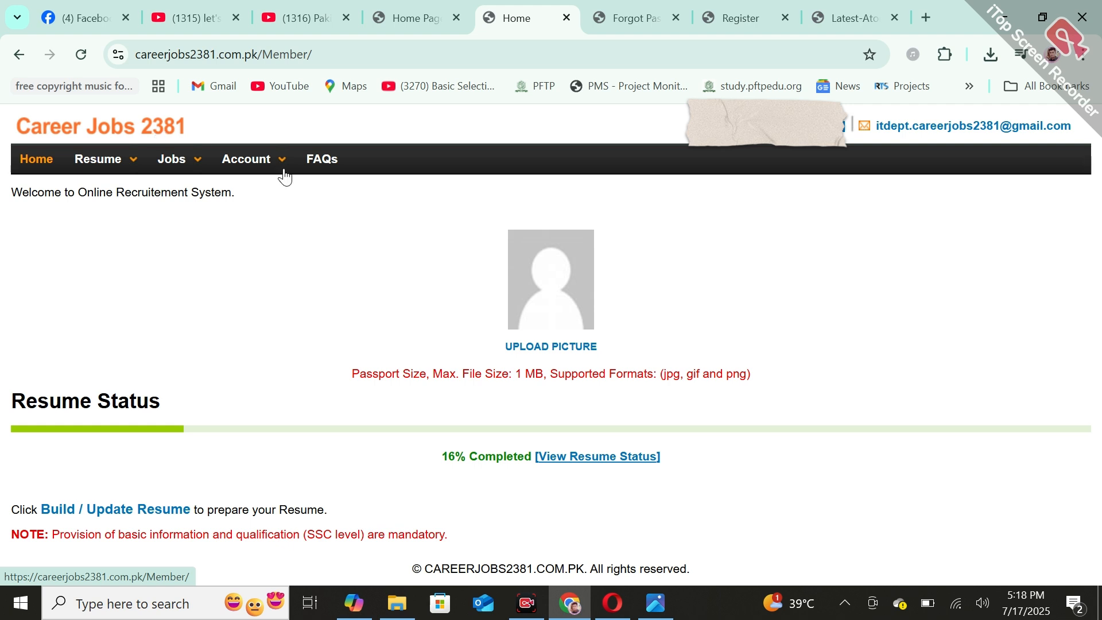
left_click(638, 5)
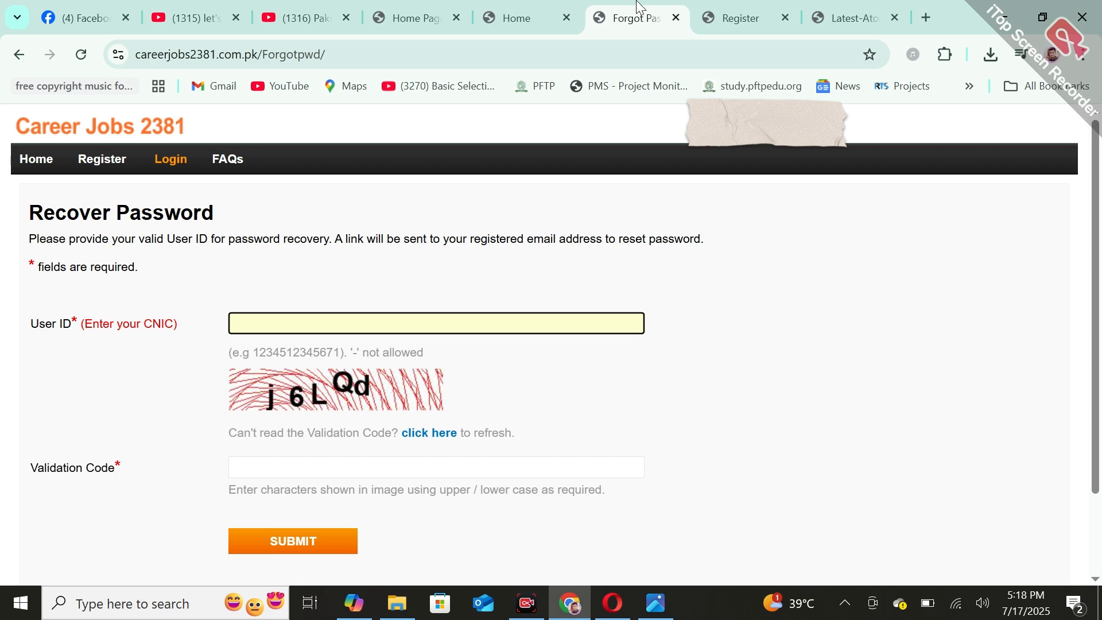
Show the channel's Facebook page and its YouTube videos page, viewing the password recovery screenshot in between
left_click(87, 17)
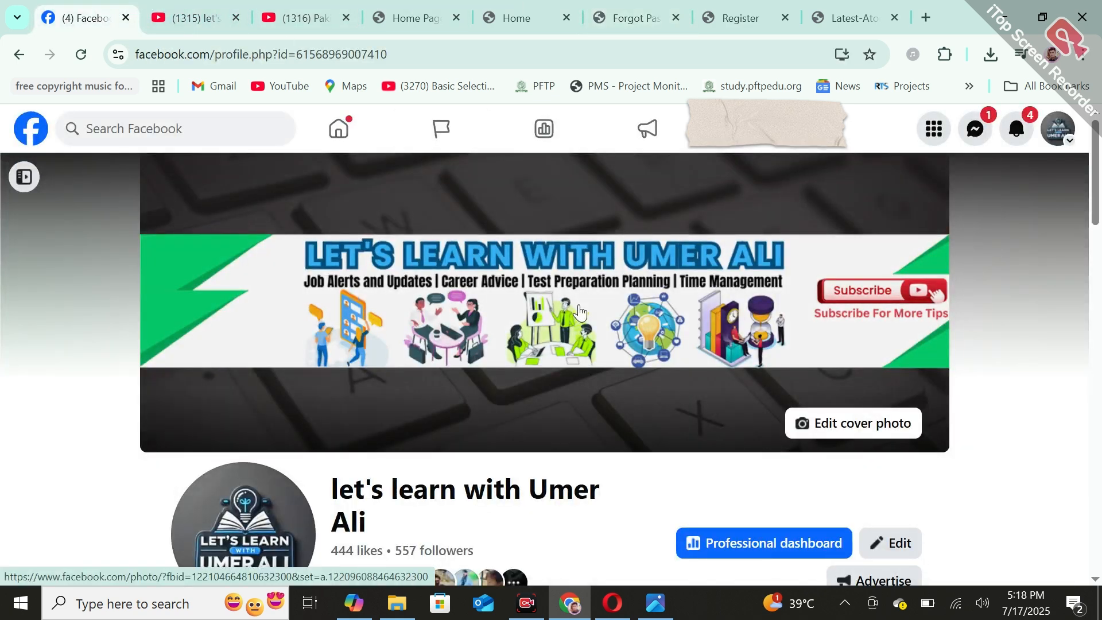
left_click(655, 614)
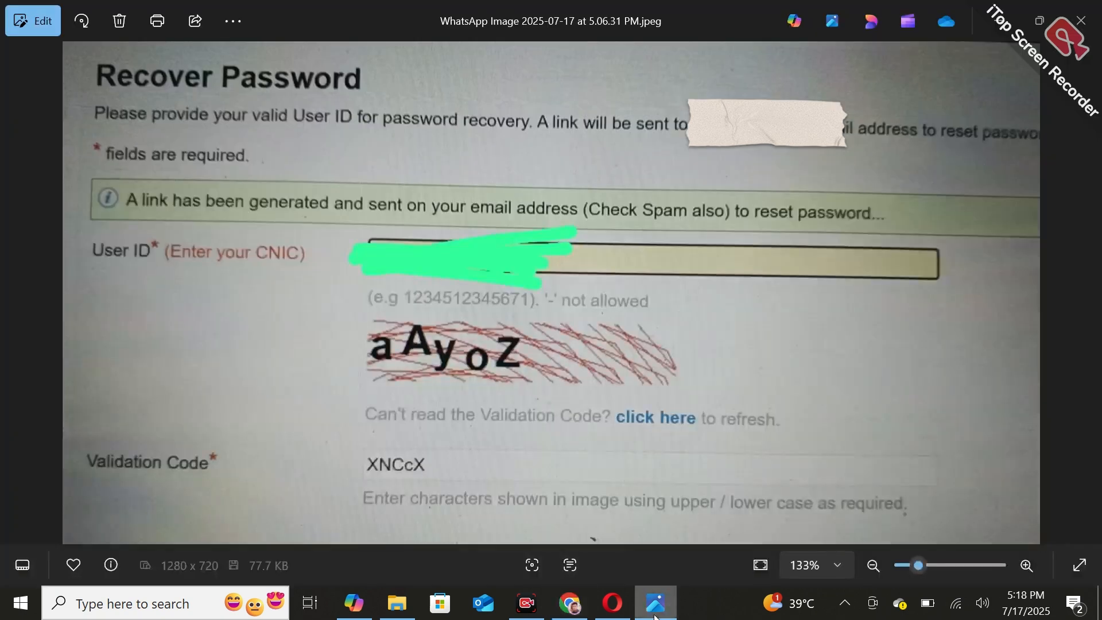
left_click(655, 614)
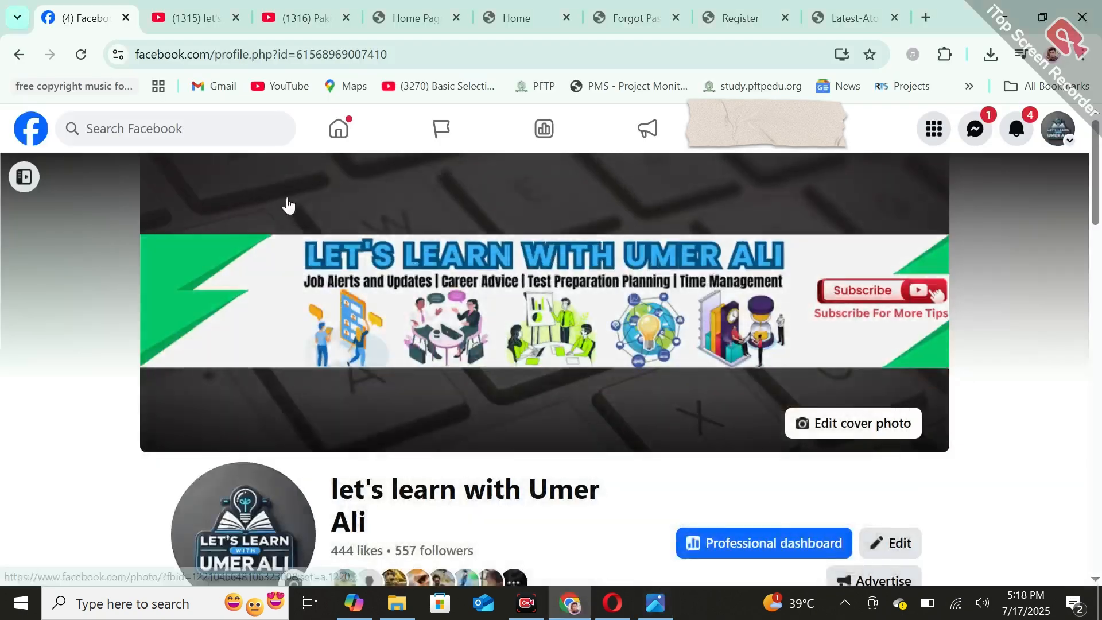
left_click(187, 11)
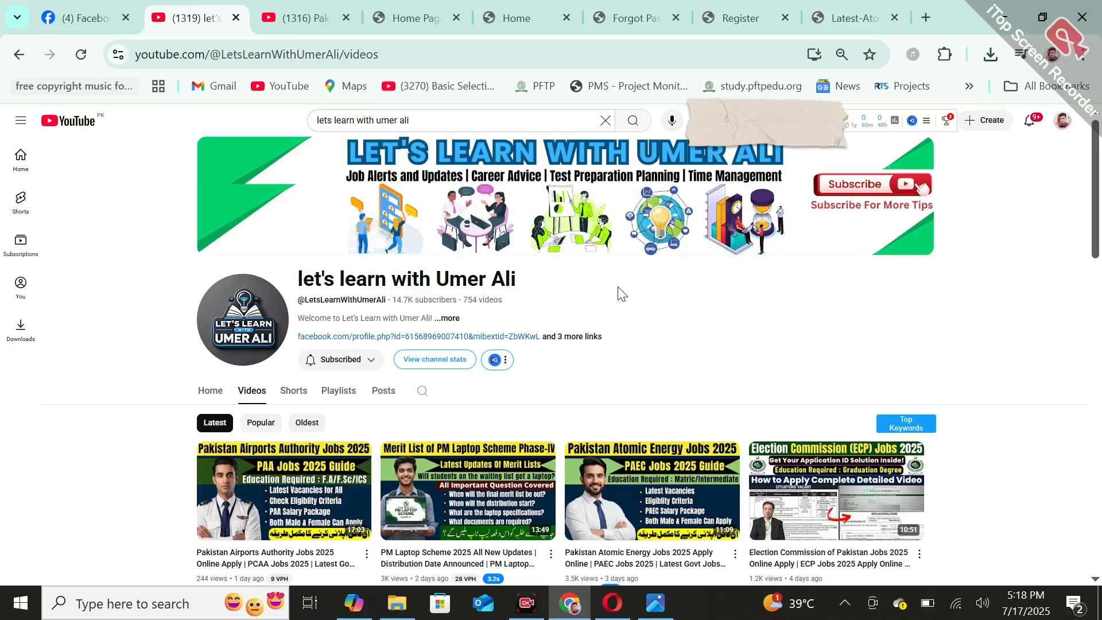